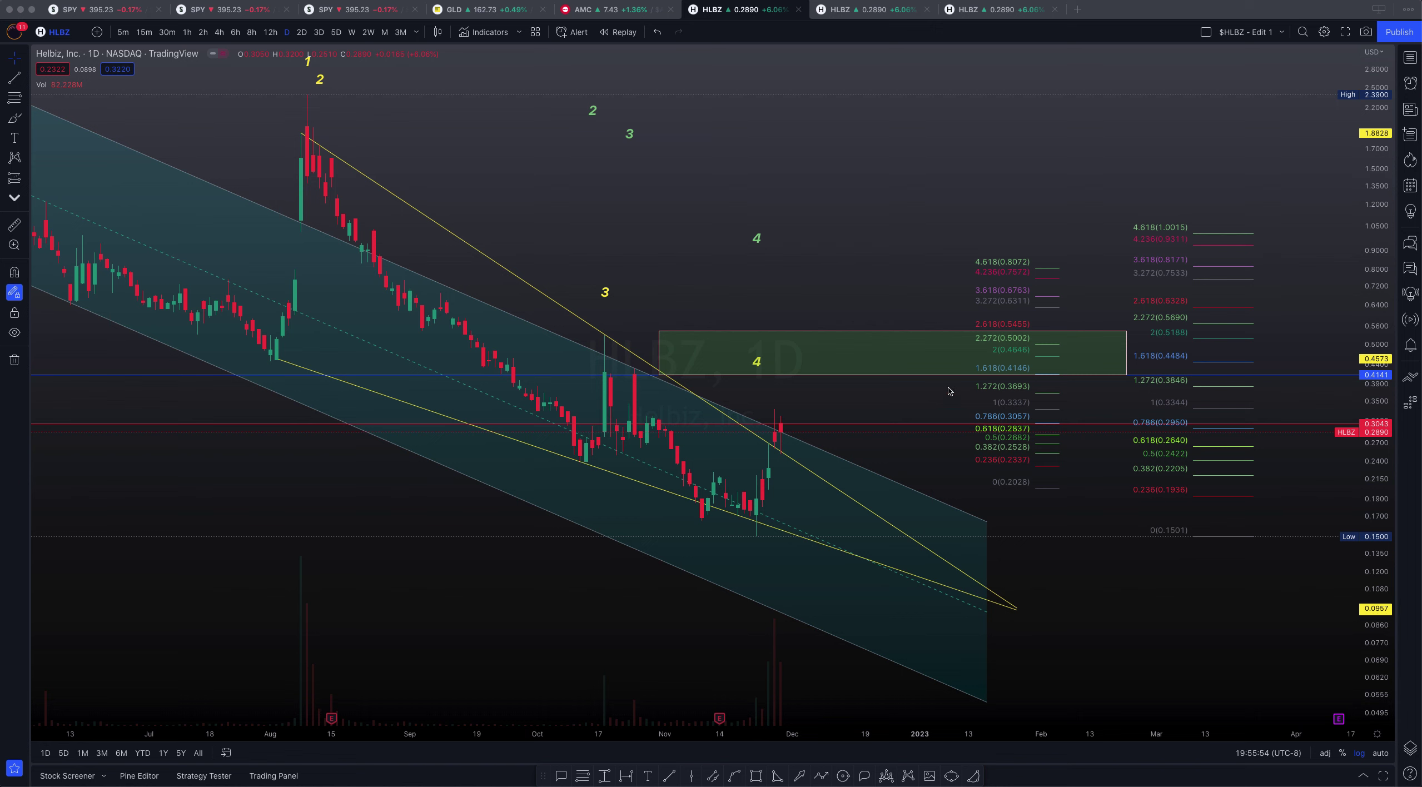
- Pan, zoom and stretch the price scale to close in on the latest HLBZ candles by the gap box
{"action": "mouse_move", "coordinate": [861, 336]}
{"action": "left_mouse_down"}
{"action": "mouse_move", "coordinate": [851, 367]}
{"action": "mouse_move", "coordinate": [889, 194]}
{"action": "left_mouse_up"}
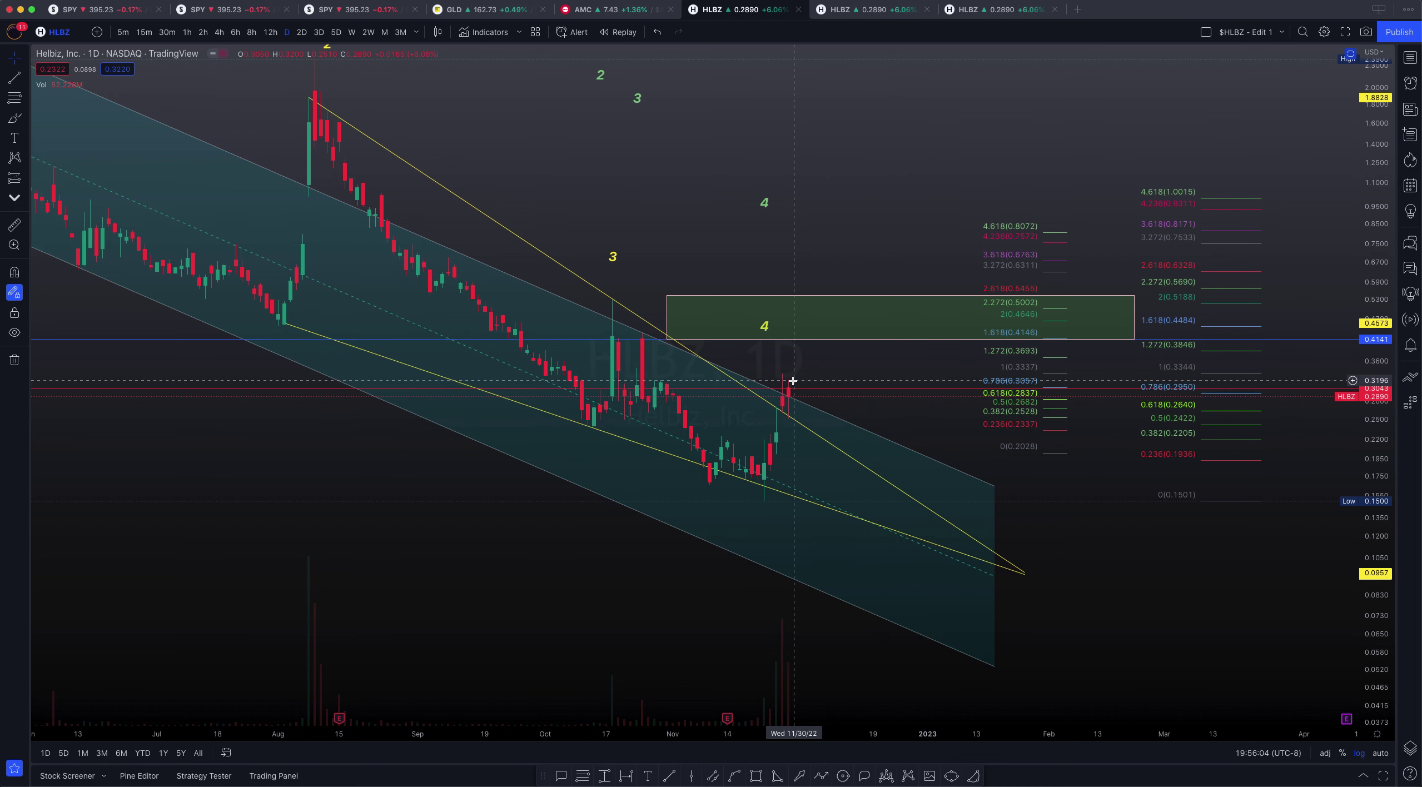
{"action": "scroll", "coordinate": [781, 379], "scroll_direction": "up", "scroll_amount": 3}
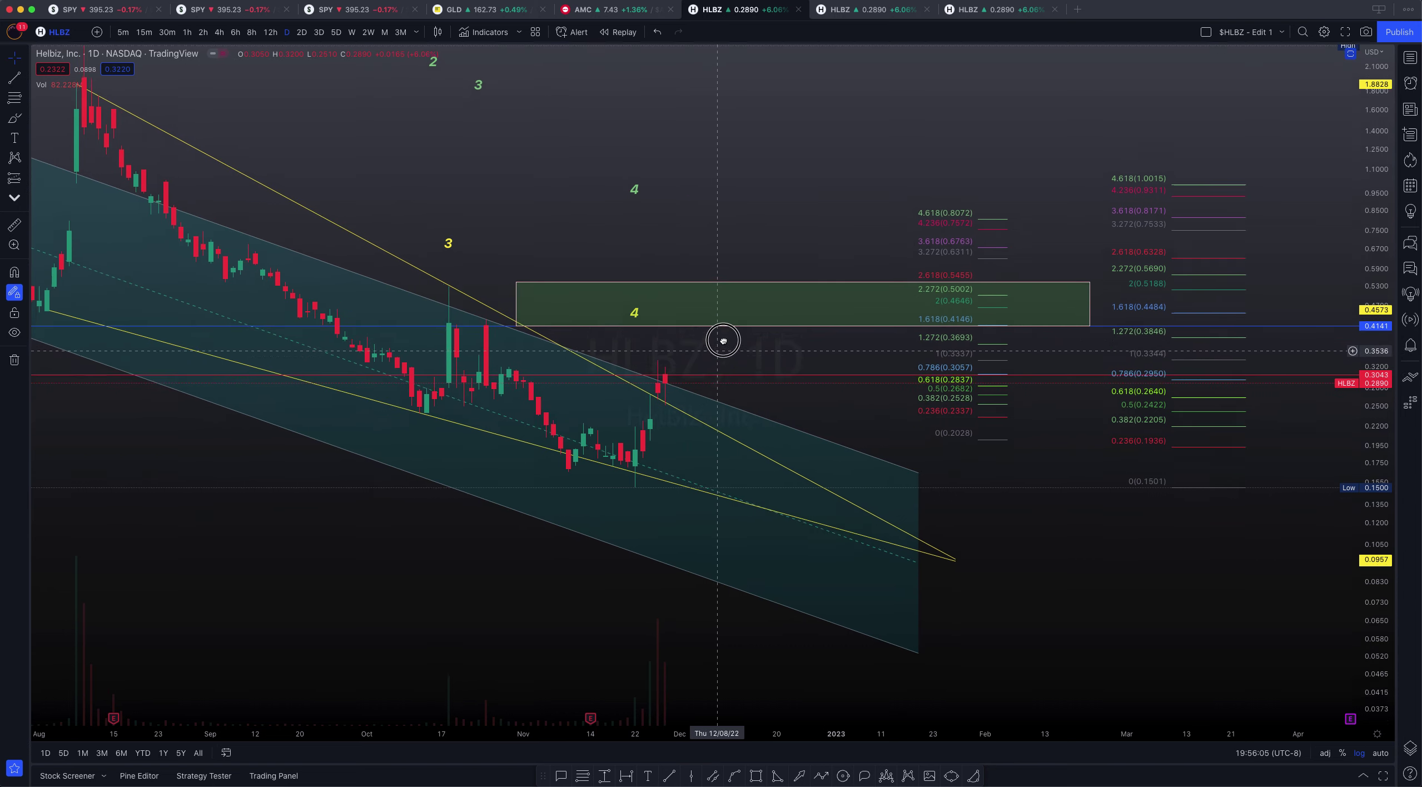
{"action": "scroll", "coordinate": [722, 341], "scroll_direction": "up", "scroll_amount": 3}
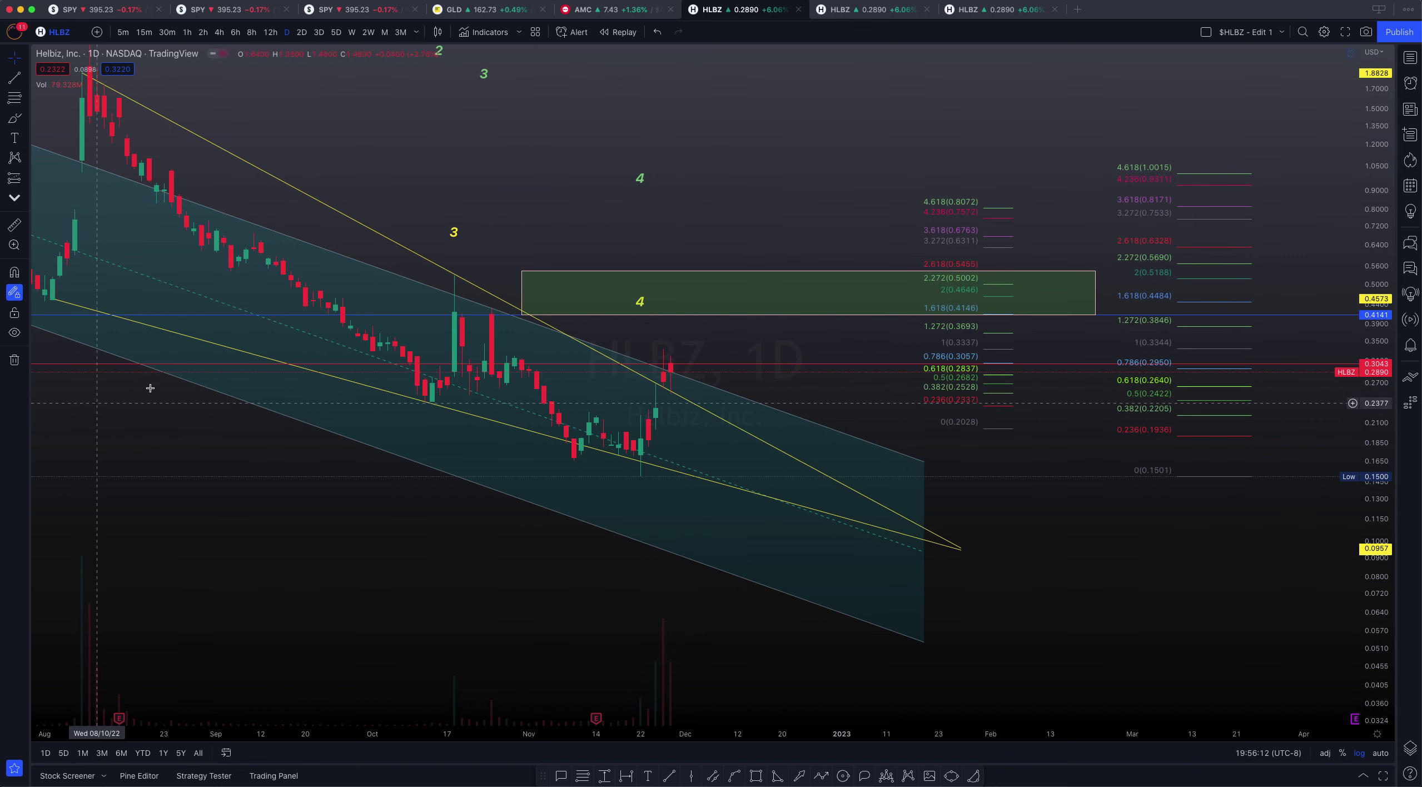
{"action": "left_click_drag", "start_coordinate": [728, 206], "coordinate": [838, 252]}
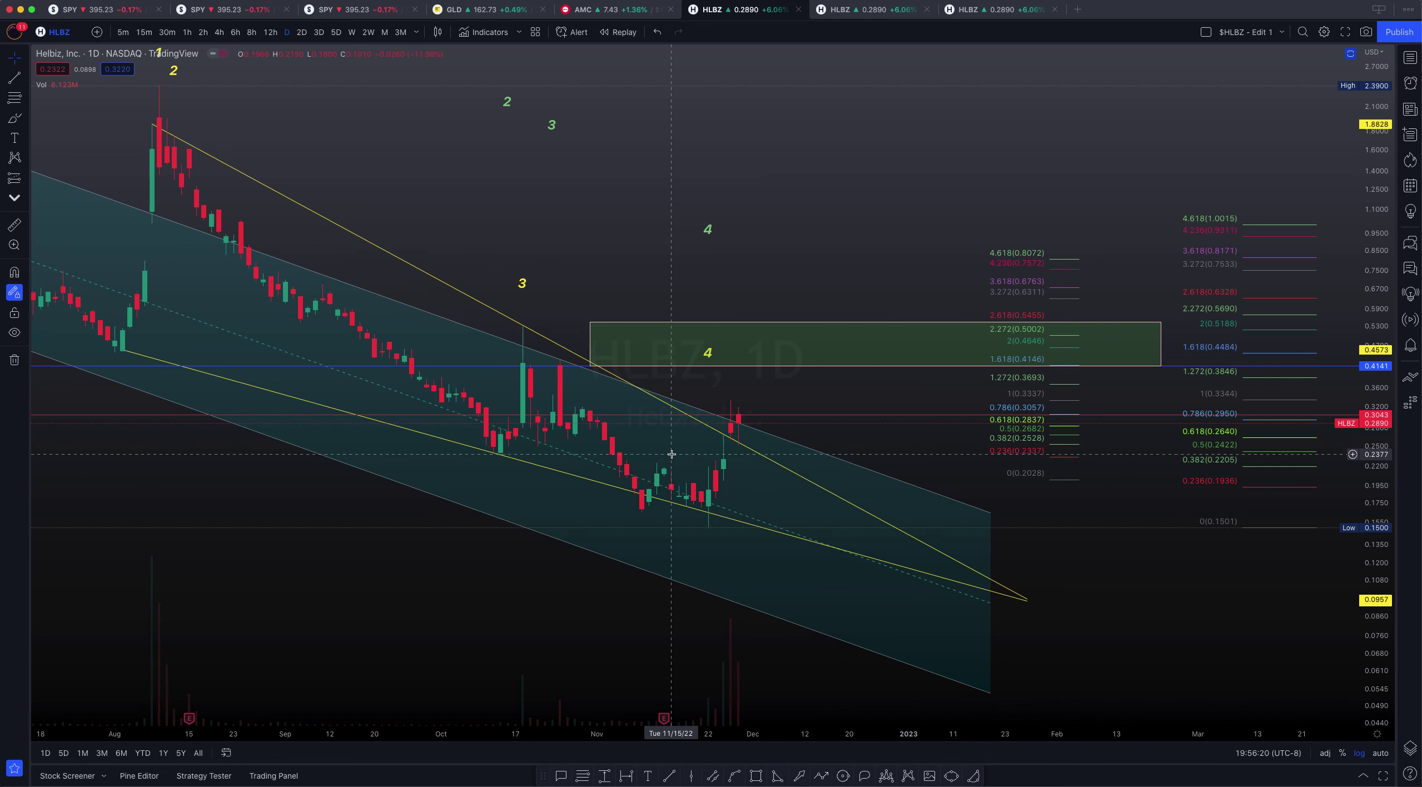
{"action": "scroll", "coordinate": [742, 429], "scroll_direction": "down", "scroll_amount": 5}
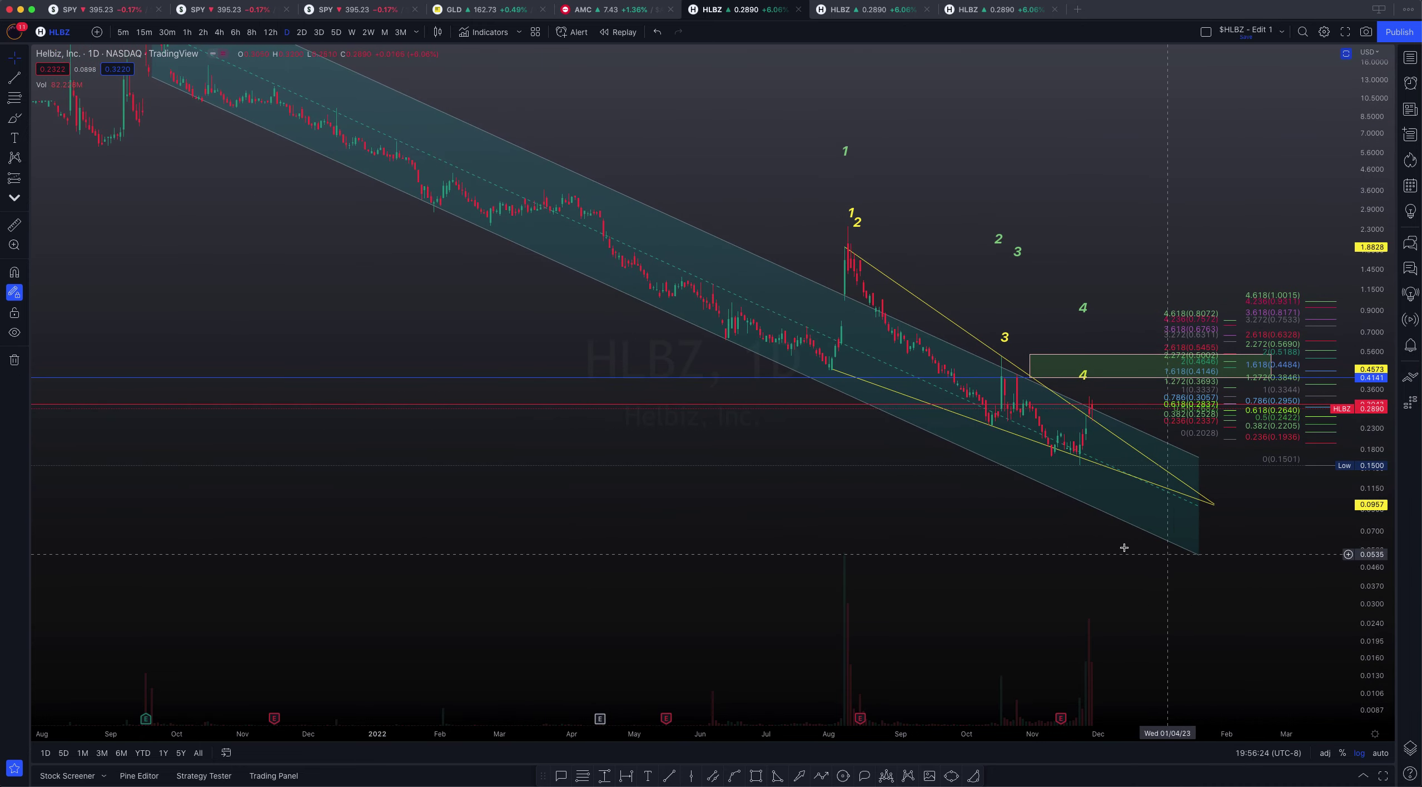
{"action": "scroll", "coordinate": [1123, 546], "scroll_direction": "up", "scroll_amount": 5}
{"action": "left_click_drag", "start_coordinate": [1379, 569], "coordinate": [1378, 500]}
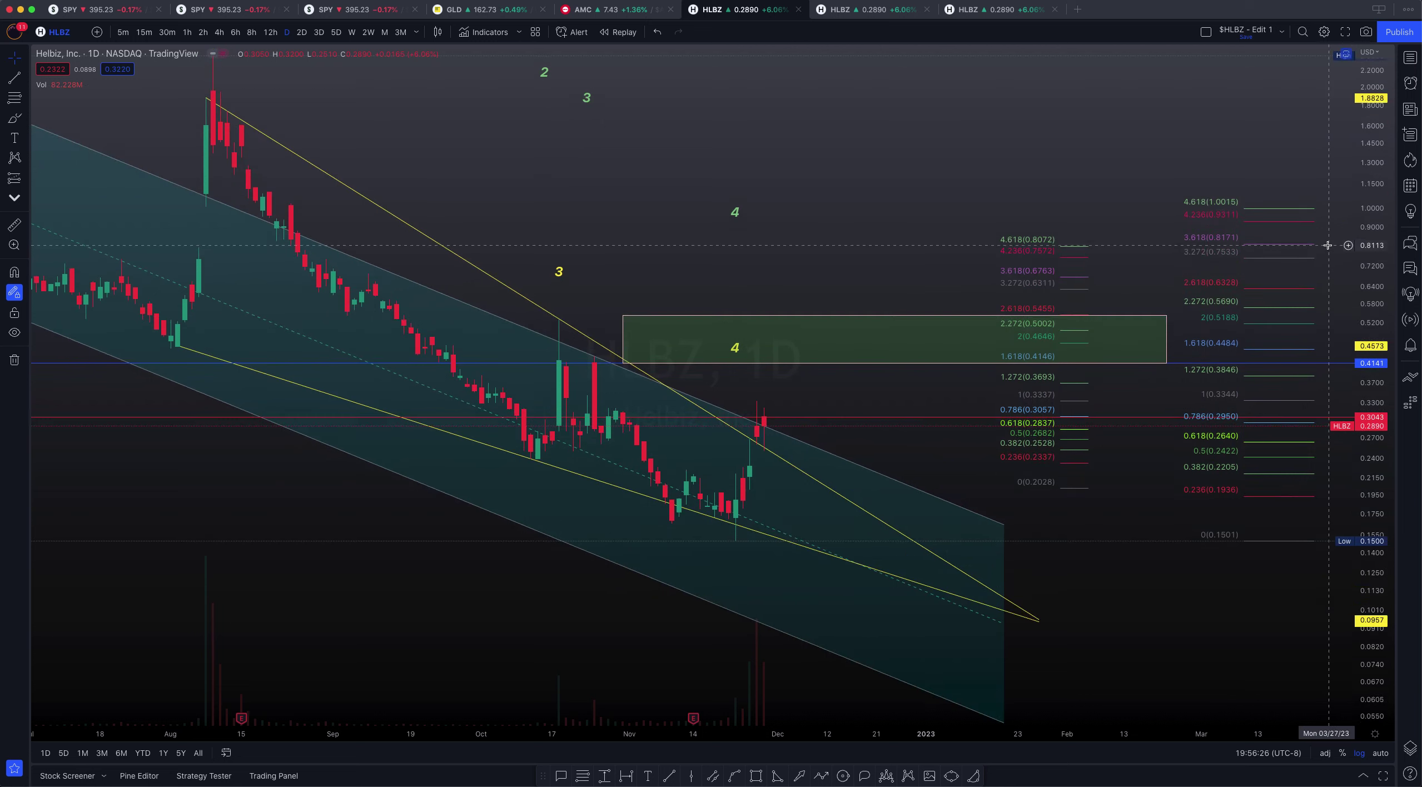
{"action": "left_click_drag", "start_coordinate": [1370, 403], "coordinate": [1370, 333]}
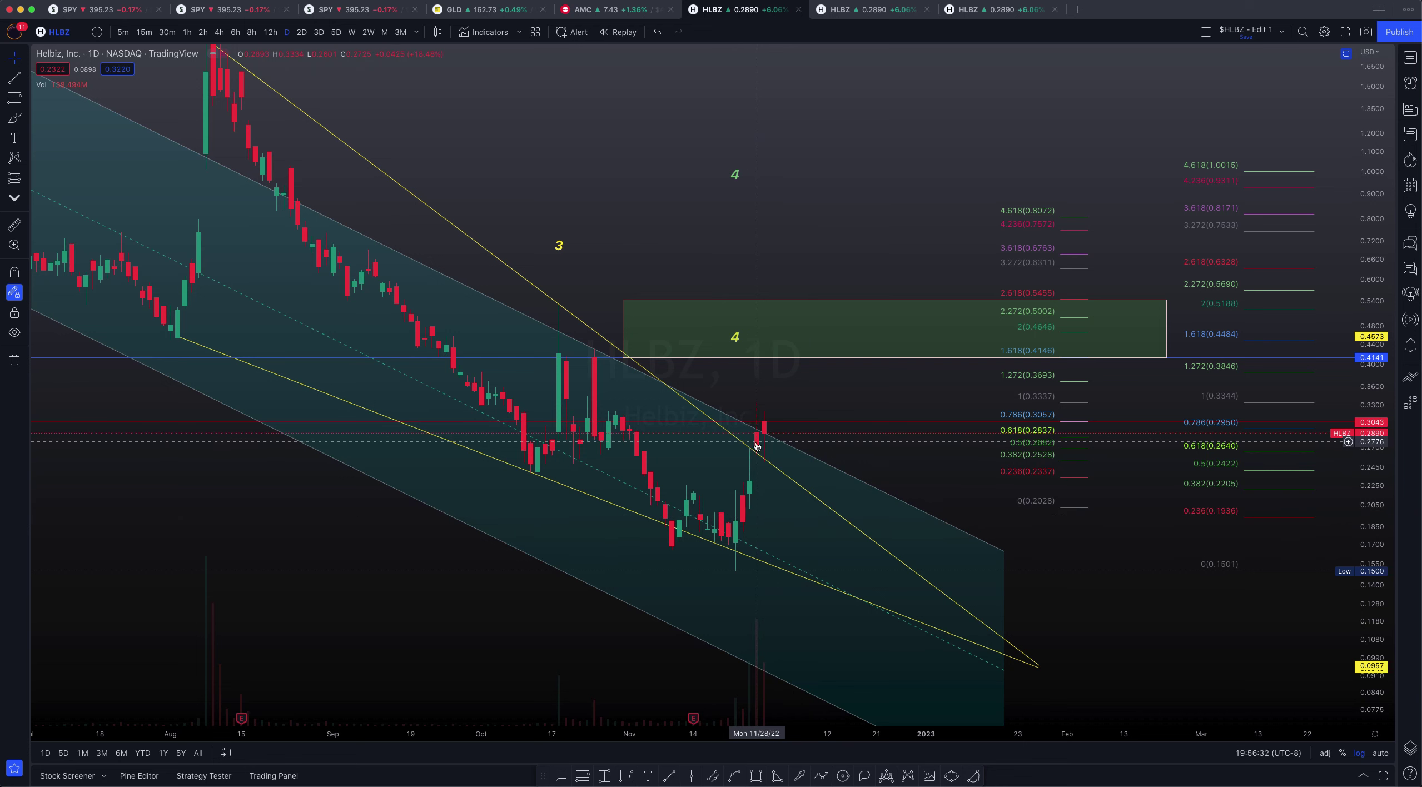
{"action": "scroll", "coordinate": [650, 470], "scroll_direction": "up", "scroll_amount": 3}
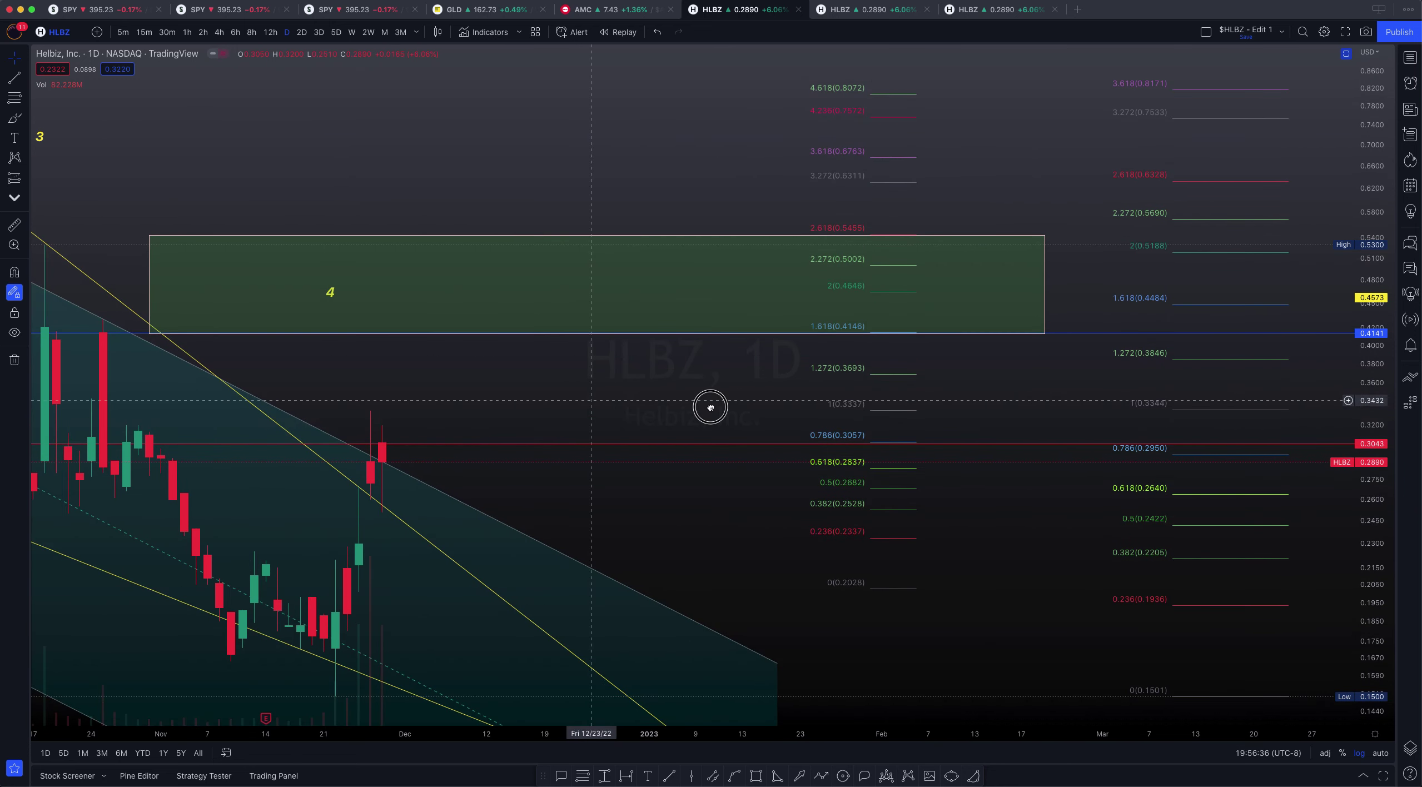
{"action": "scroll", "coordinate": [711, 403], "scroll_direction": "left", "scroll_amount": 5}
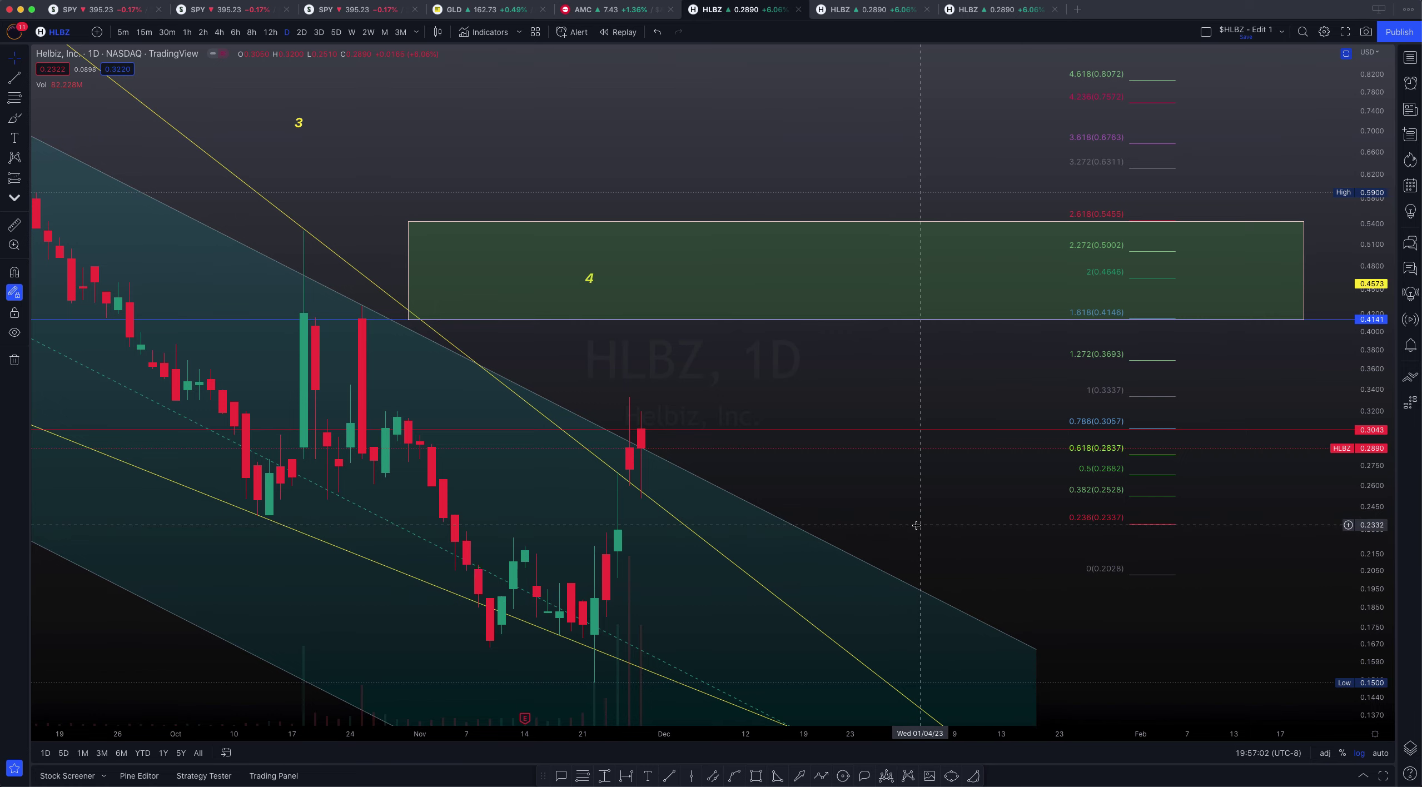
- Zoom out and recentre so the whole wedge, waves 1–4 and both Fibonacci sets show
{"action": "mouse_move", "coordinate": [884, 477]}
{"action": "left_mouse_down"}
{"action": "mouse_move", "coordinate": [895, 389]}
{"action": "mouse_move", "coordinate": [855, 323]}
{"action": "left_mouse_up"}
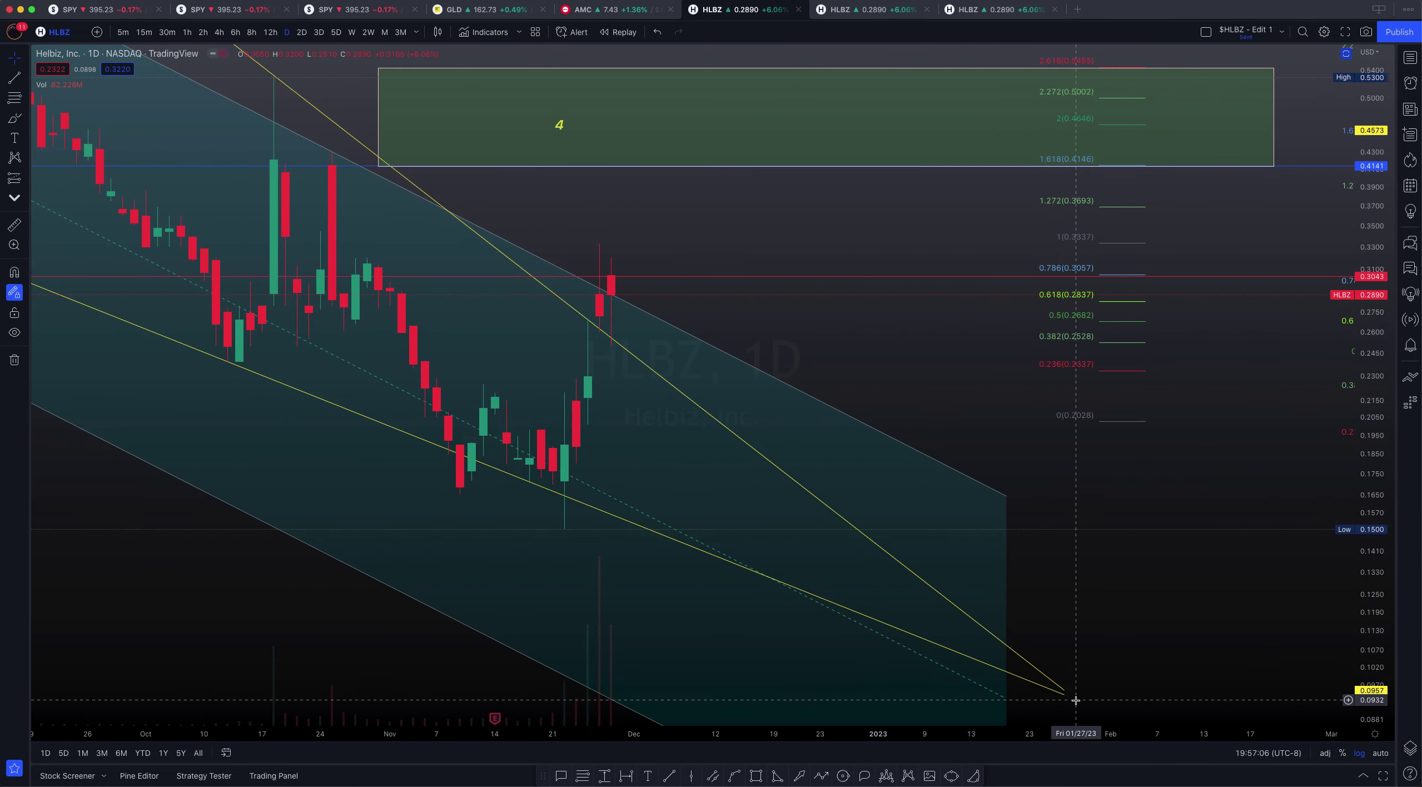
{"action": "left_click", "coordinate": [1062, 694]}
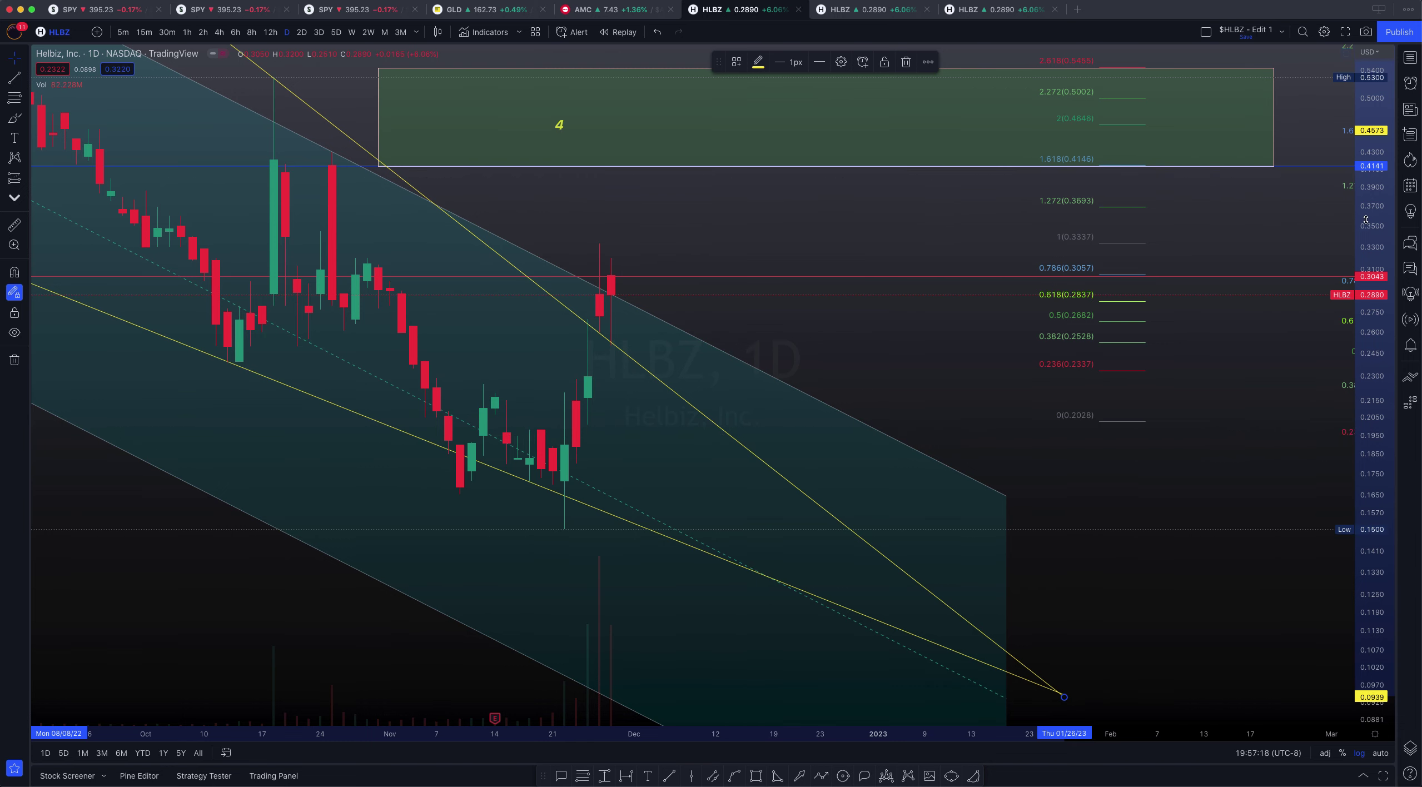
{"action": "left_click_drag", "start_coordinate": [556, 123], "coordinate": [555, 197]}
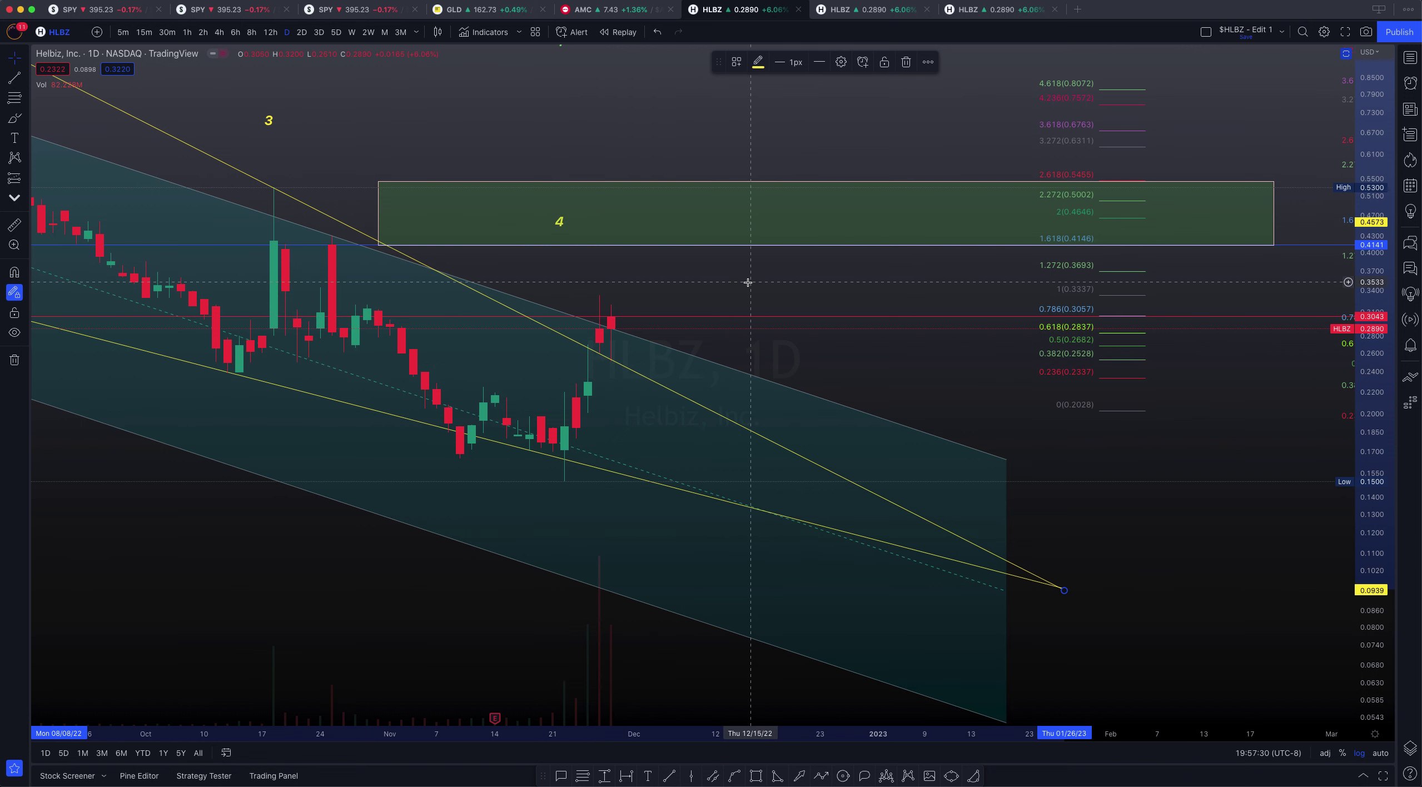
{"action": "scroll", "coordinate": [748, 282], "scroll_direction": "down", "scroll_amount": 2}
{"action": "scroll", "coordinate": [748, 282], "scroll_direction": "down", "scroll_amount": 2}
{"action": "scroll", "coordinate": [747, 282], "scroll_direction": "down", "scroll_amount": 2}
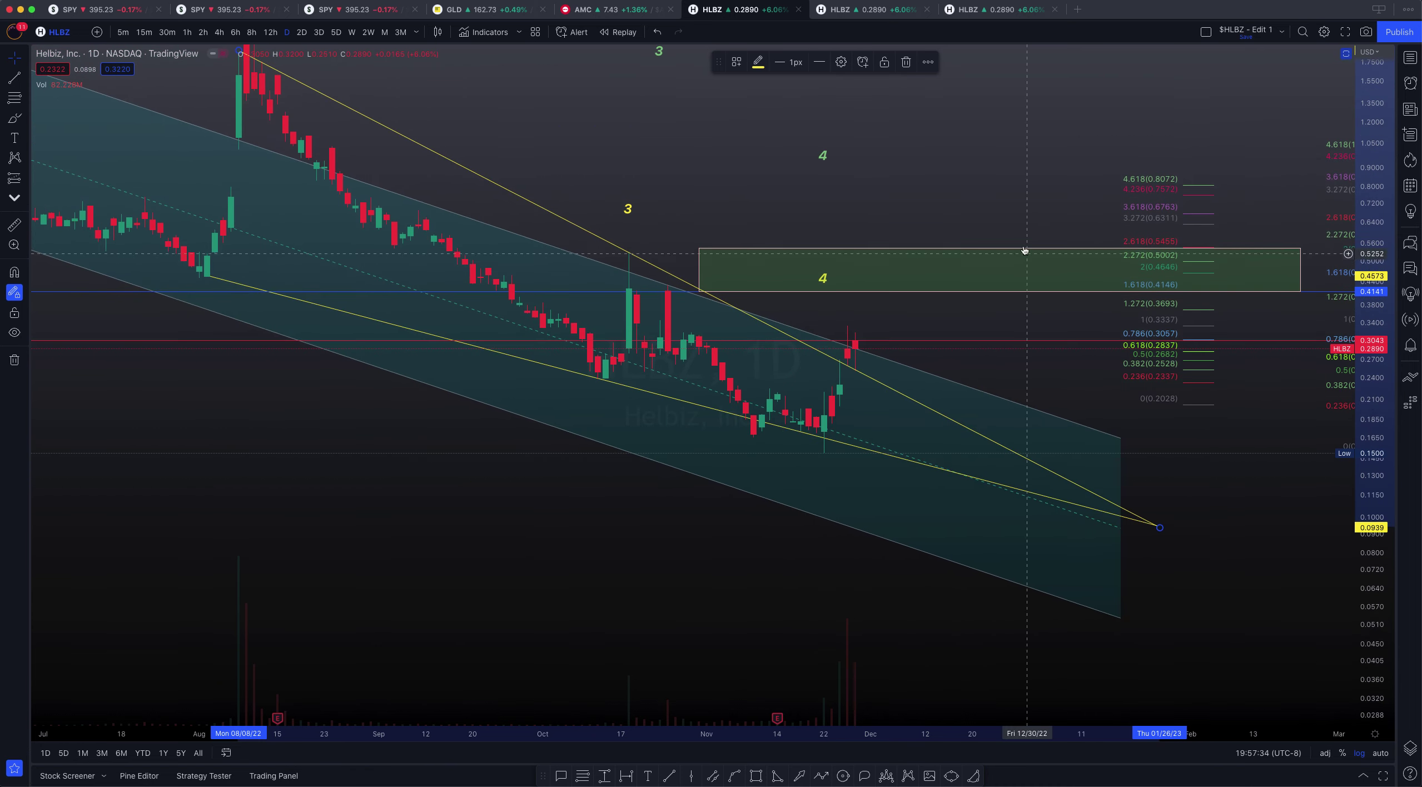
{"action": "mouse_move", "coordinate": [1024, 251]}
{"action": "left_mouse_down"}
{"action": "mouse_move", "coordinate": [827, 354]}
{"action": "mouse_move", "coordinate": [846, 345]}
{"action": "left_mouse_up"}
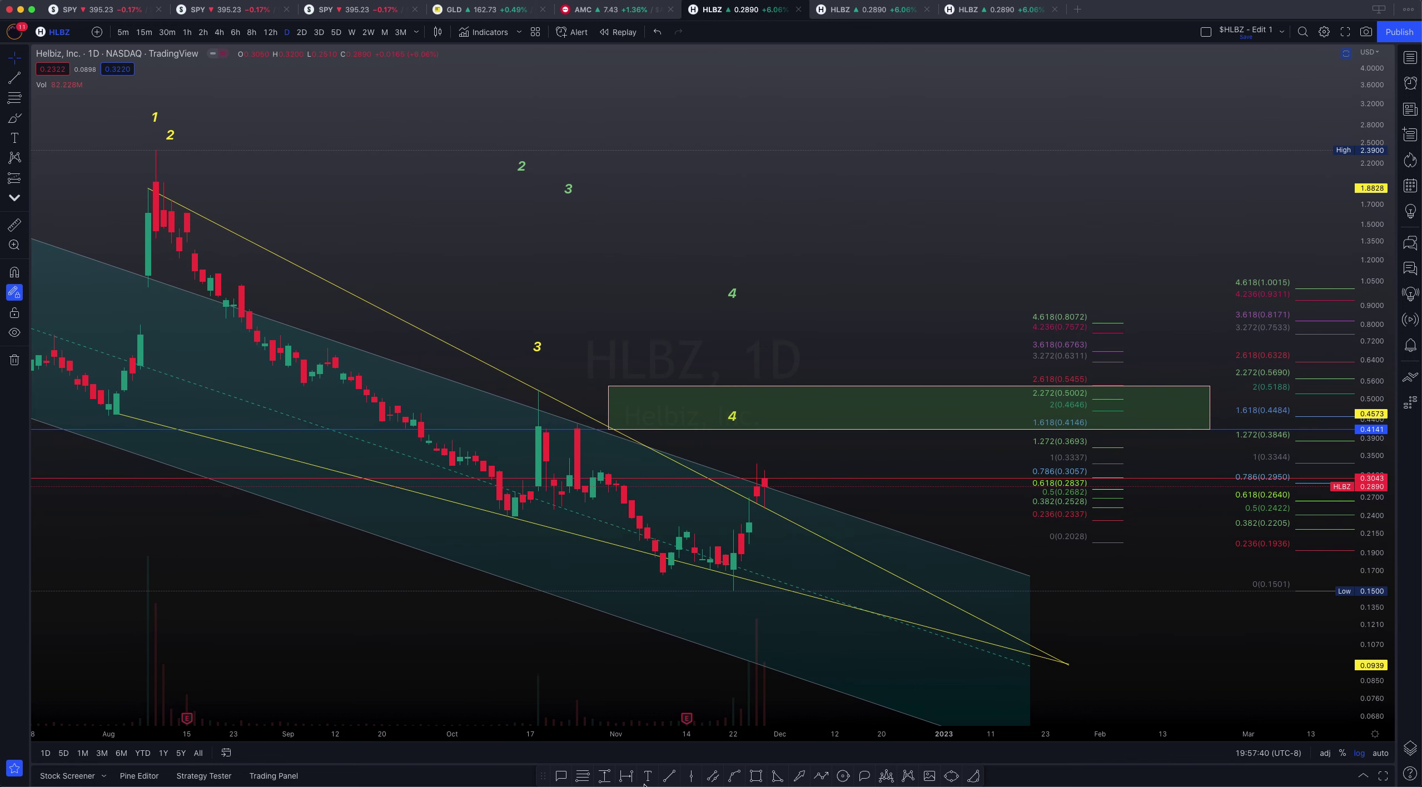
- Draw a vertical trend line from the latest candle up to the 0.41 gap-box level and select it
{"action": "left_click", "coordinate": [669, 776]}
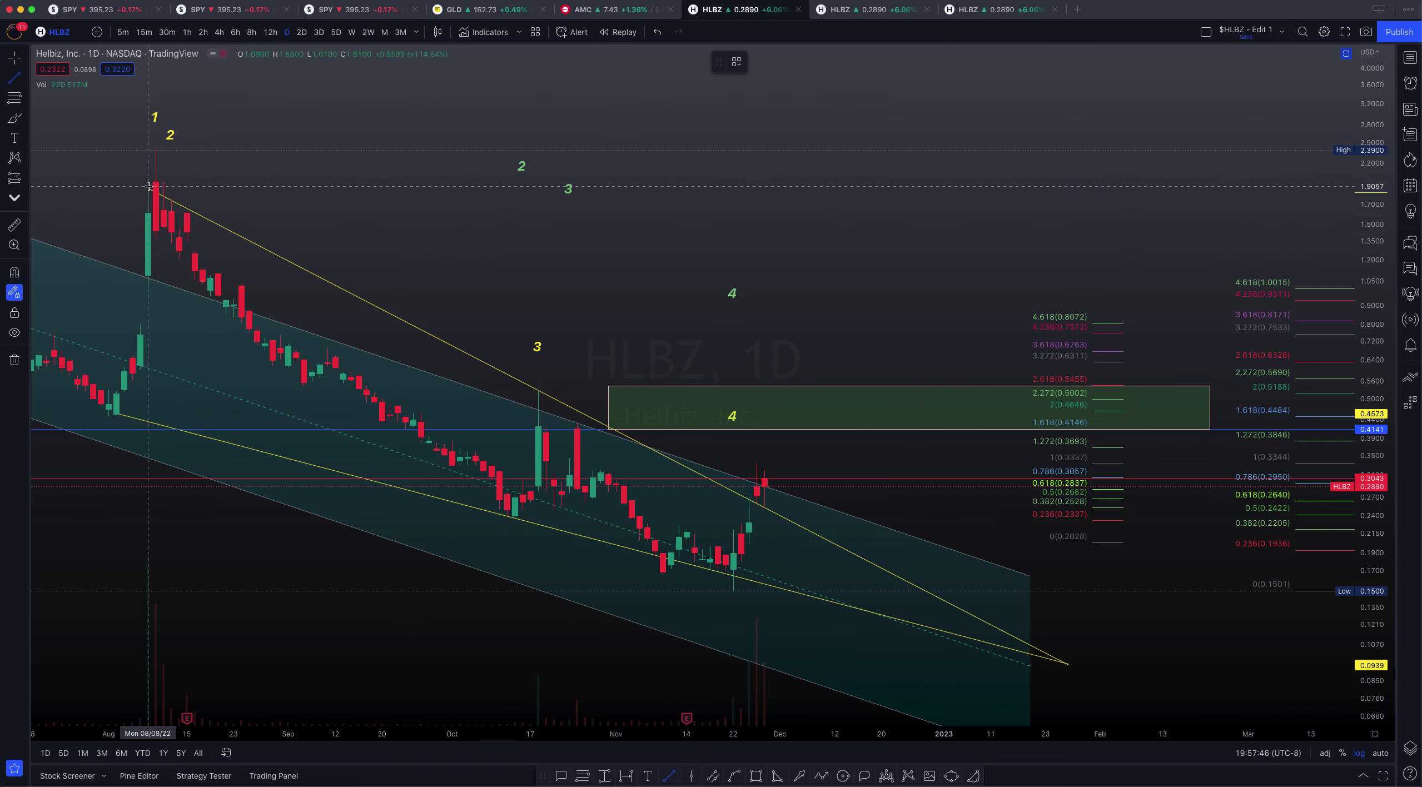
{"action": "left_click", "coordinate": [757, 503]}
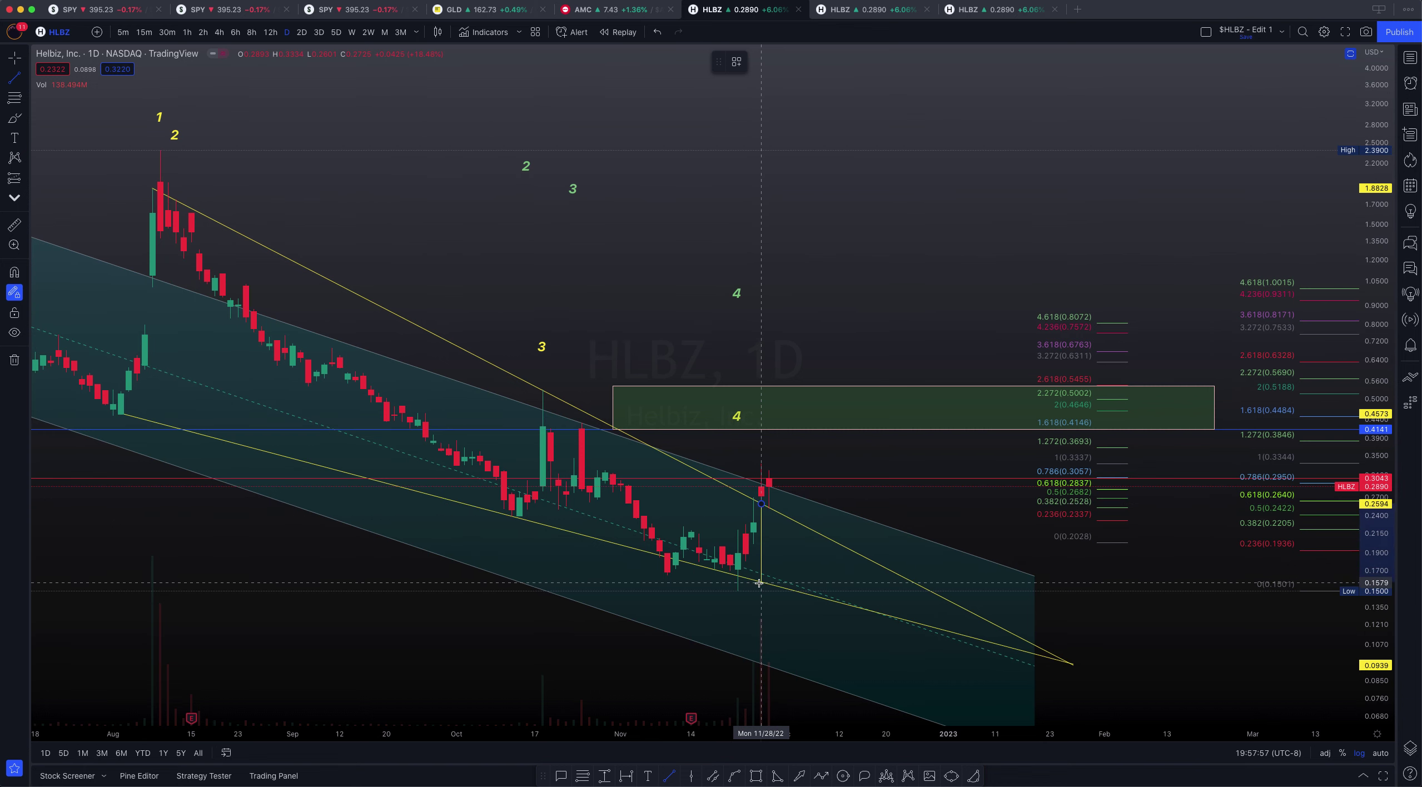
{"action": "left_click", "coordinate": [760, 426]}
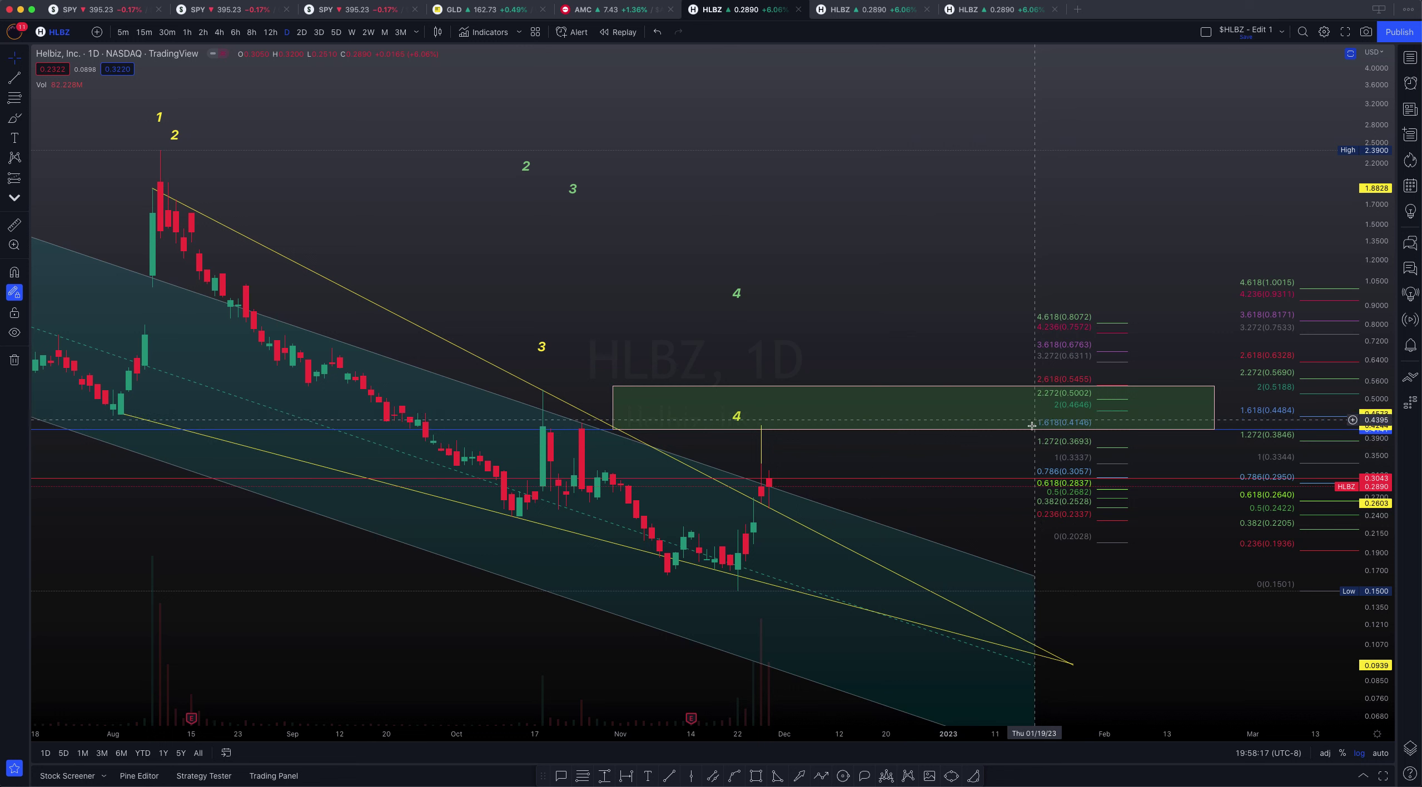
{"action": "left_click", "coordinate": [1073, 430]}
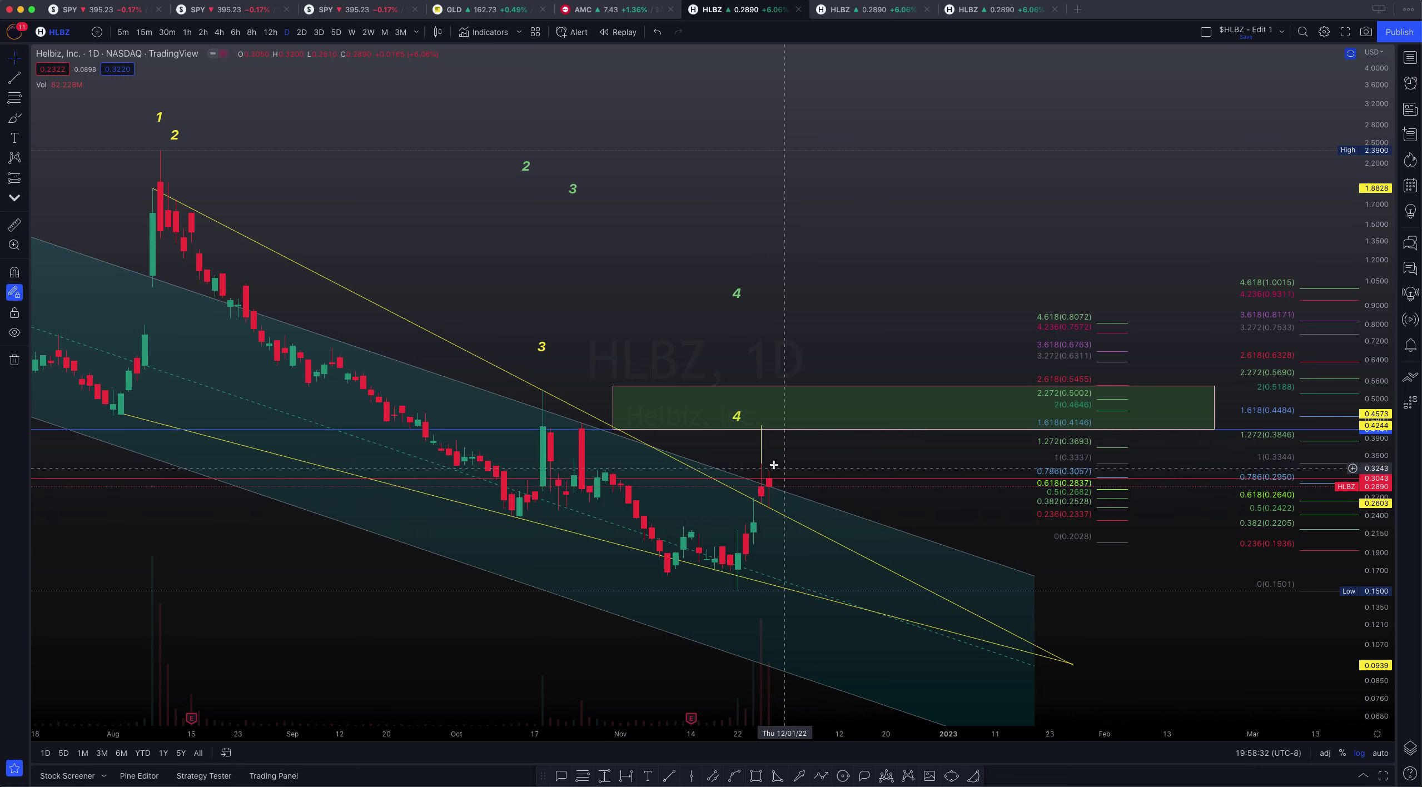
- Resize the vertical line to span the August rally, from spike down to its base
{"action": "left_click_drag", "start_coordinate": [762, 463], "coordinate": [153, 222]}
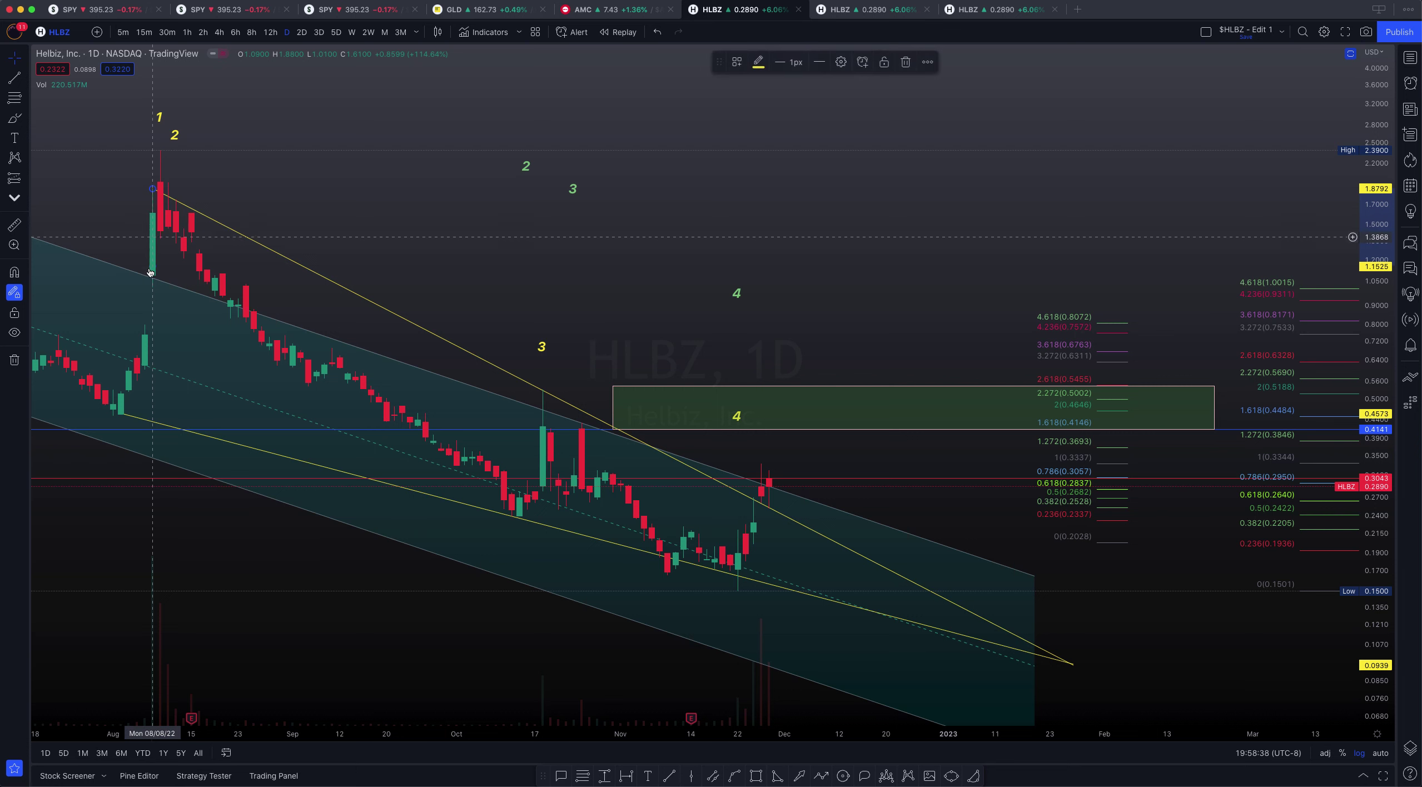
{"action": "left_click_drag", "start_coordinate": [152, 266], "coordinate": [144, 364]}
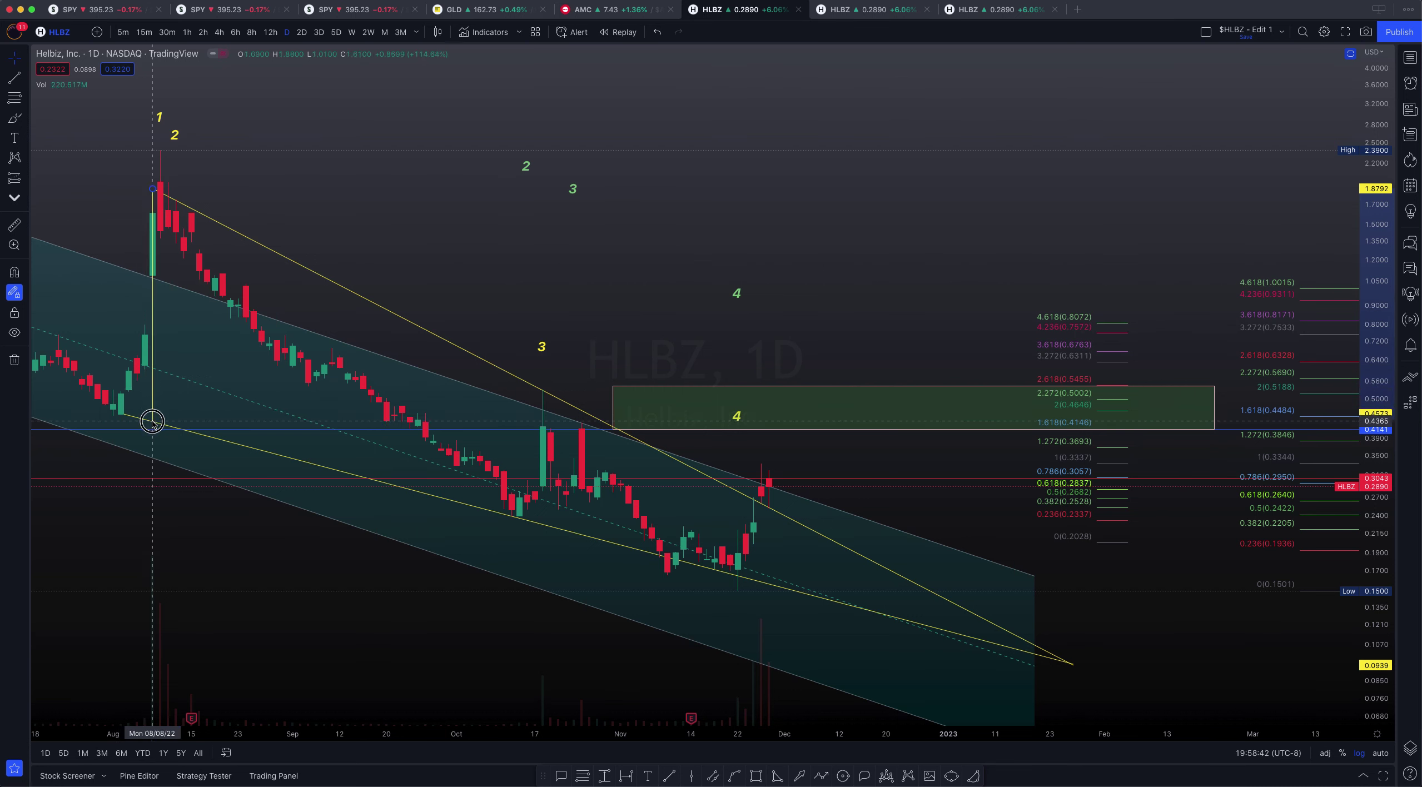
{"action": "left_click", "coordinate": [152, 422]}
{"action": "right_click", "coordinate": [79, 266]}
{"action": "key", "text": "Escape"}
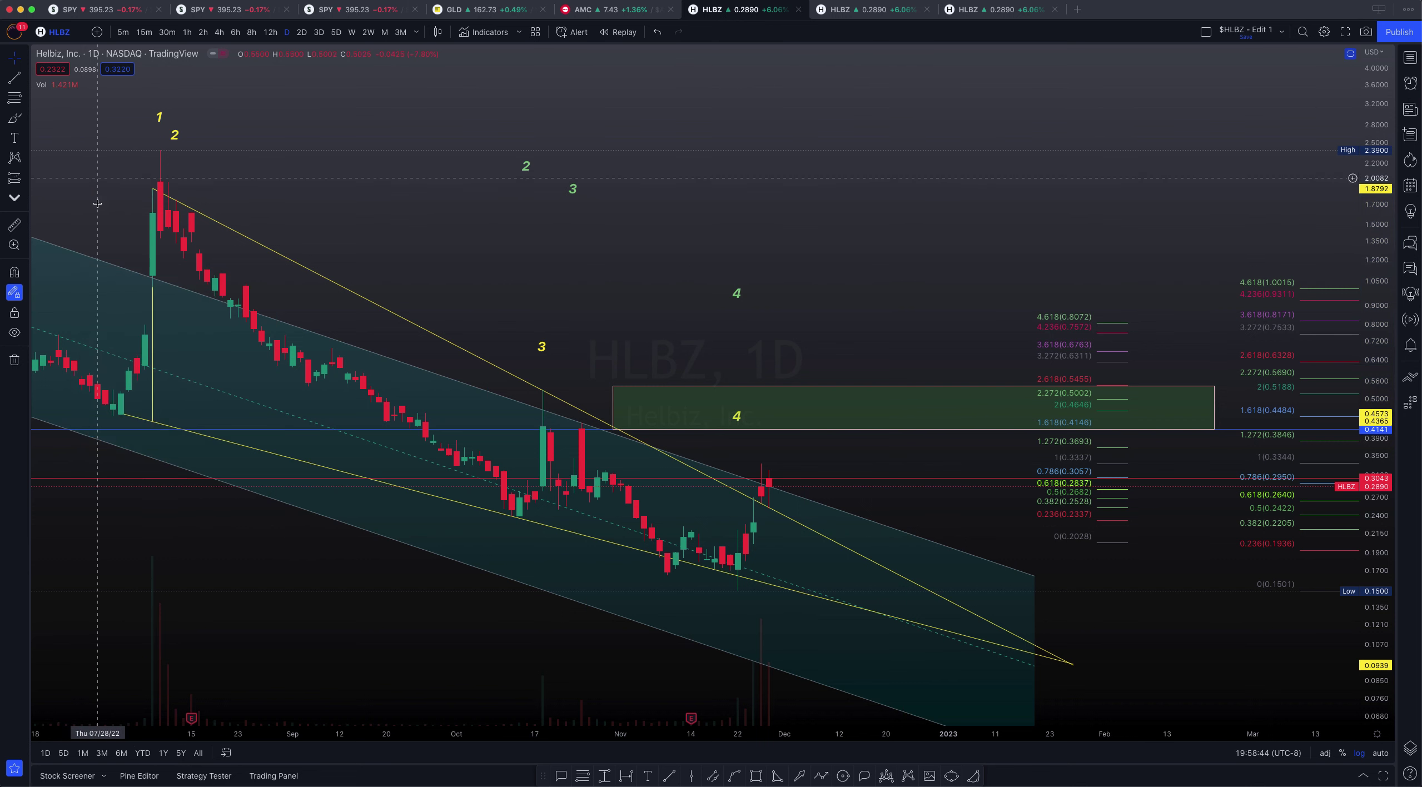
- Move the measured line onto the latest candle so it reaches about 1.12
{"action": "mouse_move", "coordinate": [152, 305]}
{"action": "left_mouse_down"}
{"action": "mouse_move", "coordinate": [862, 382]}
{"action": "mouse_move", "coordinate": [759, 386]}
{"action": "left_mouse_up"}
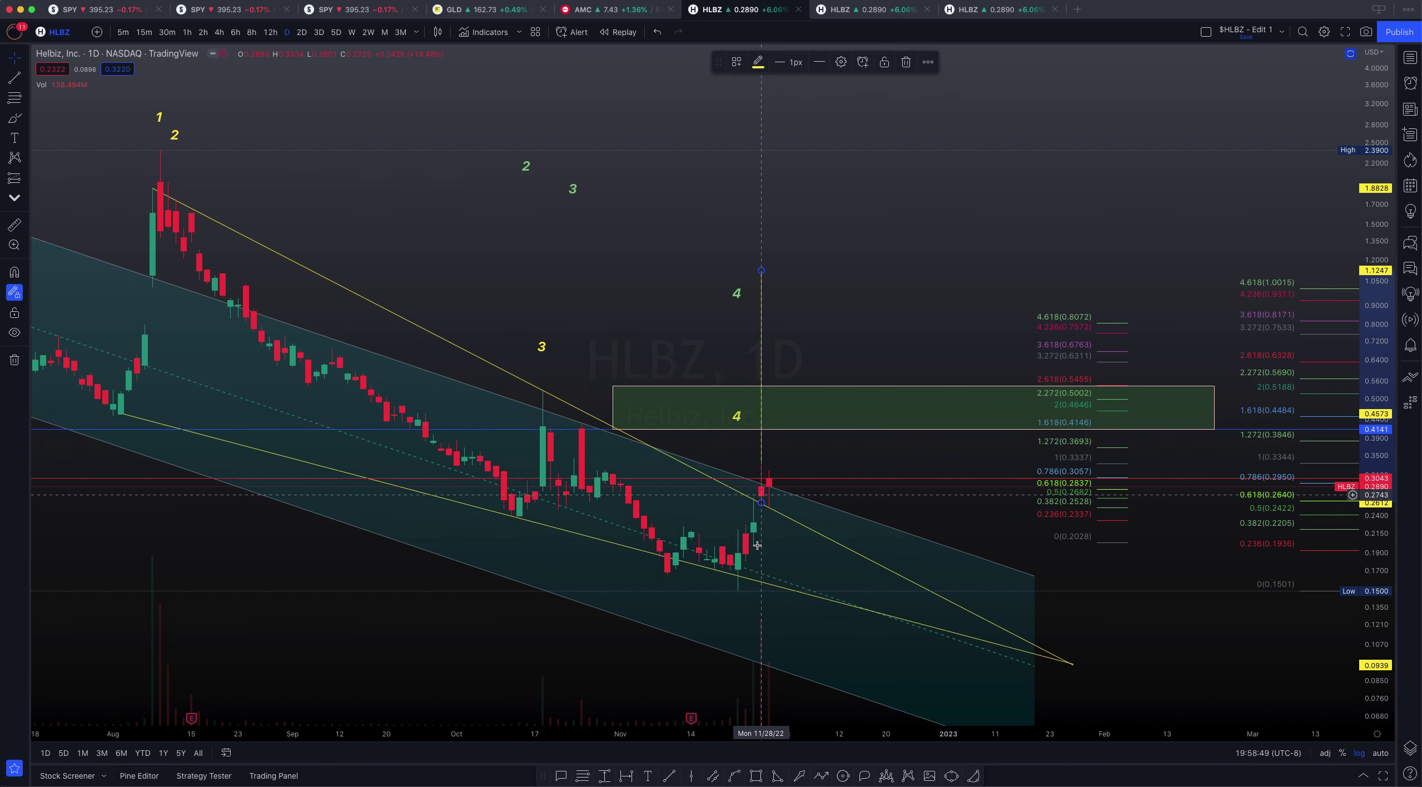
{"action": "right_click", "coordinate": [646, 244]}
{"action": "left_click", "coordinate": [867, 234]}
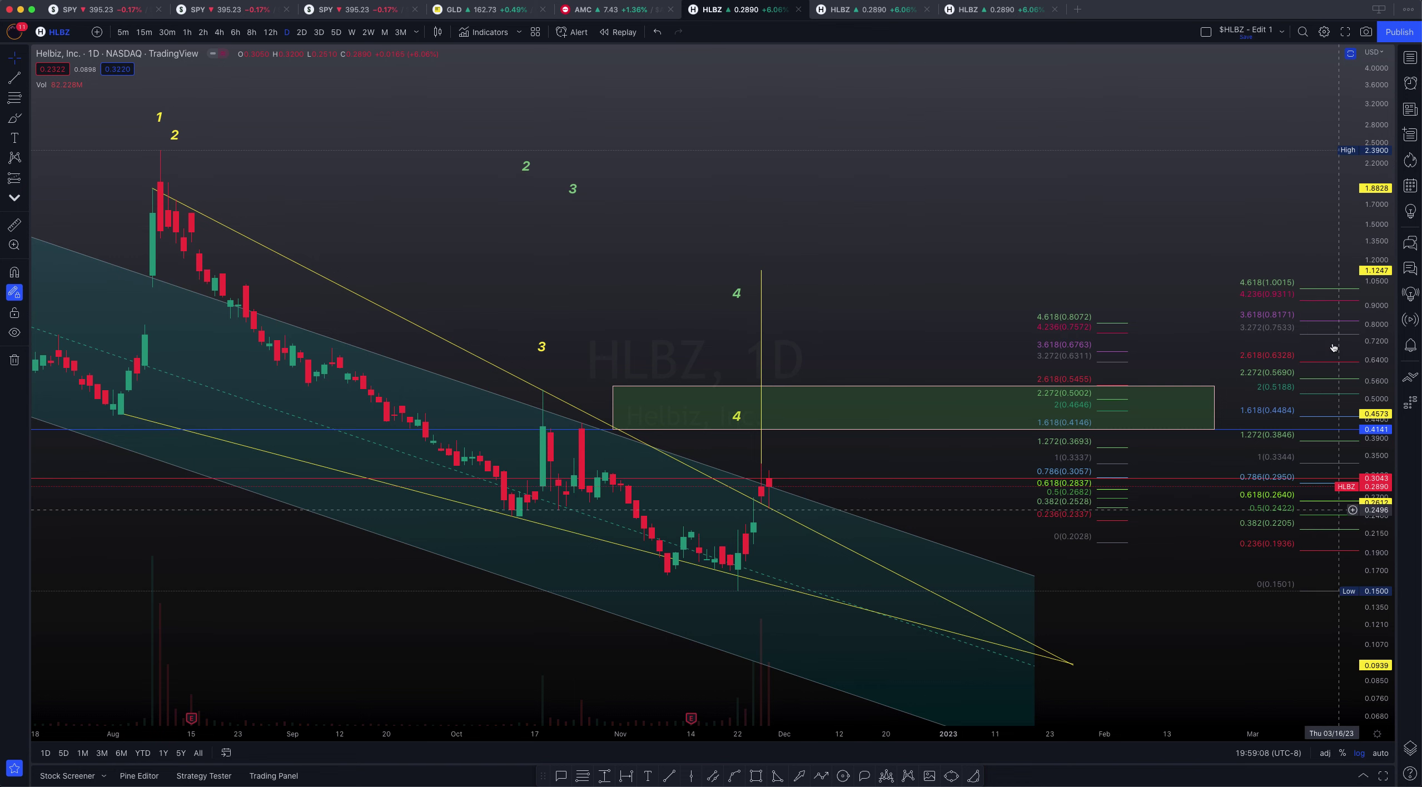
{"action": "left_click_drag", "start_coordinate": [1034, 238], "coordinate": [777, 192]}
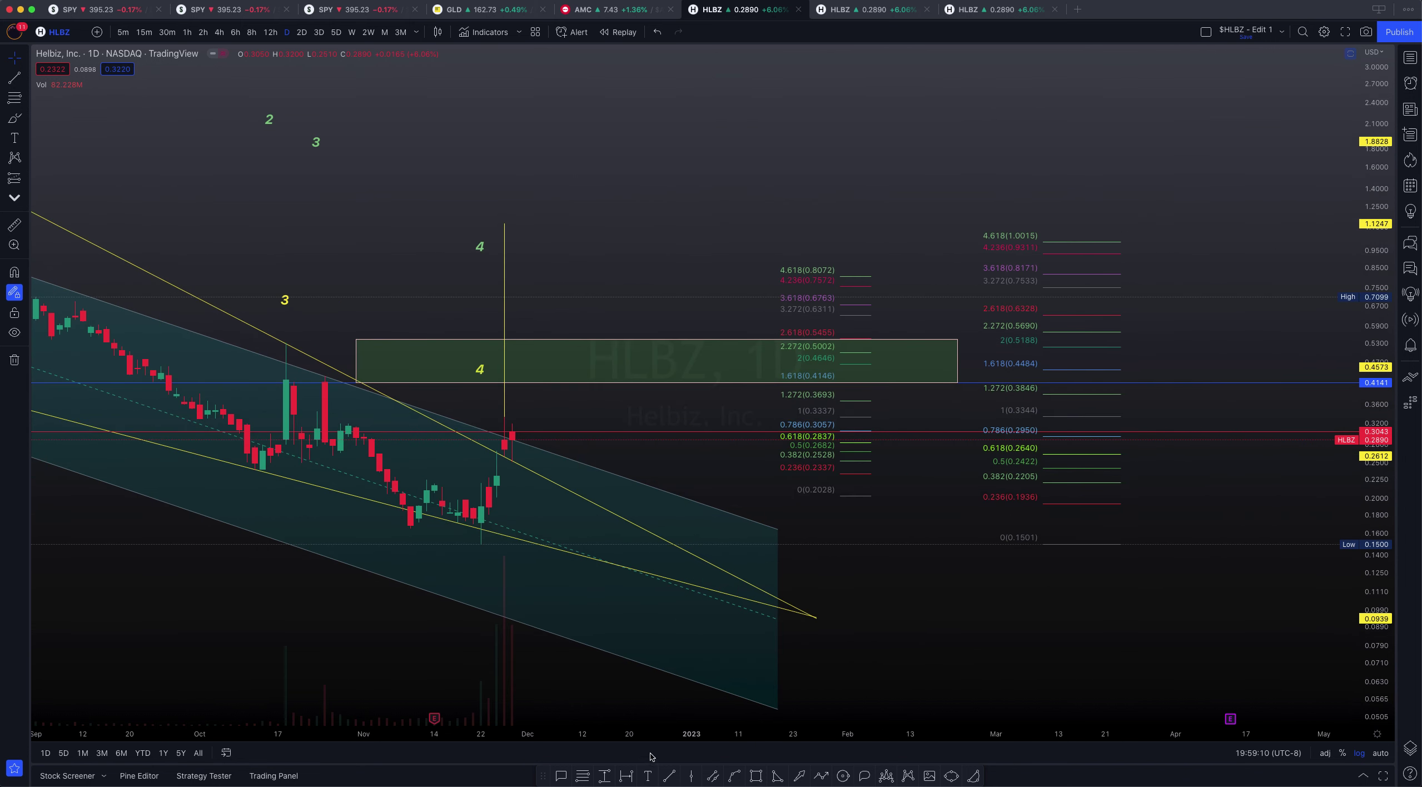
{"action": "left_click", "coordinate": [588, 776]}
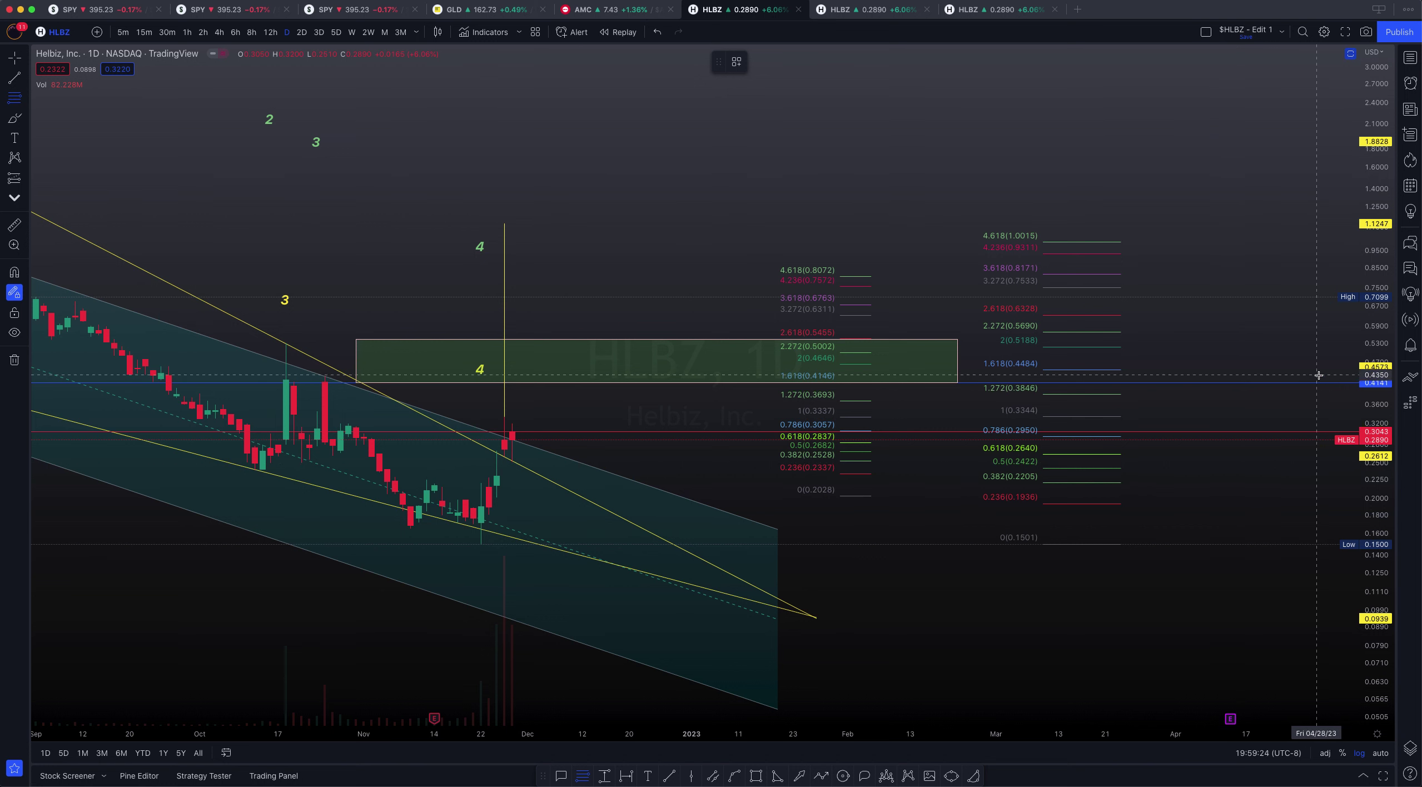
{"action": "left_click", "coordinate": [1318, 417]}
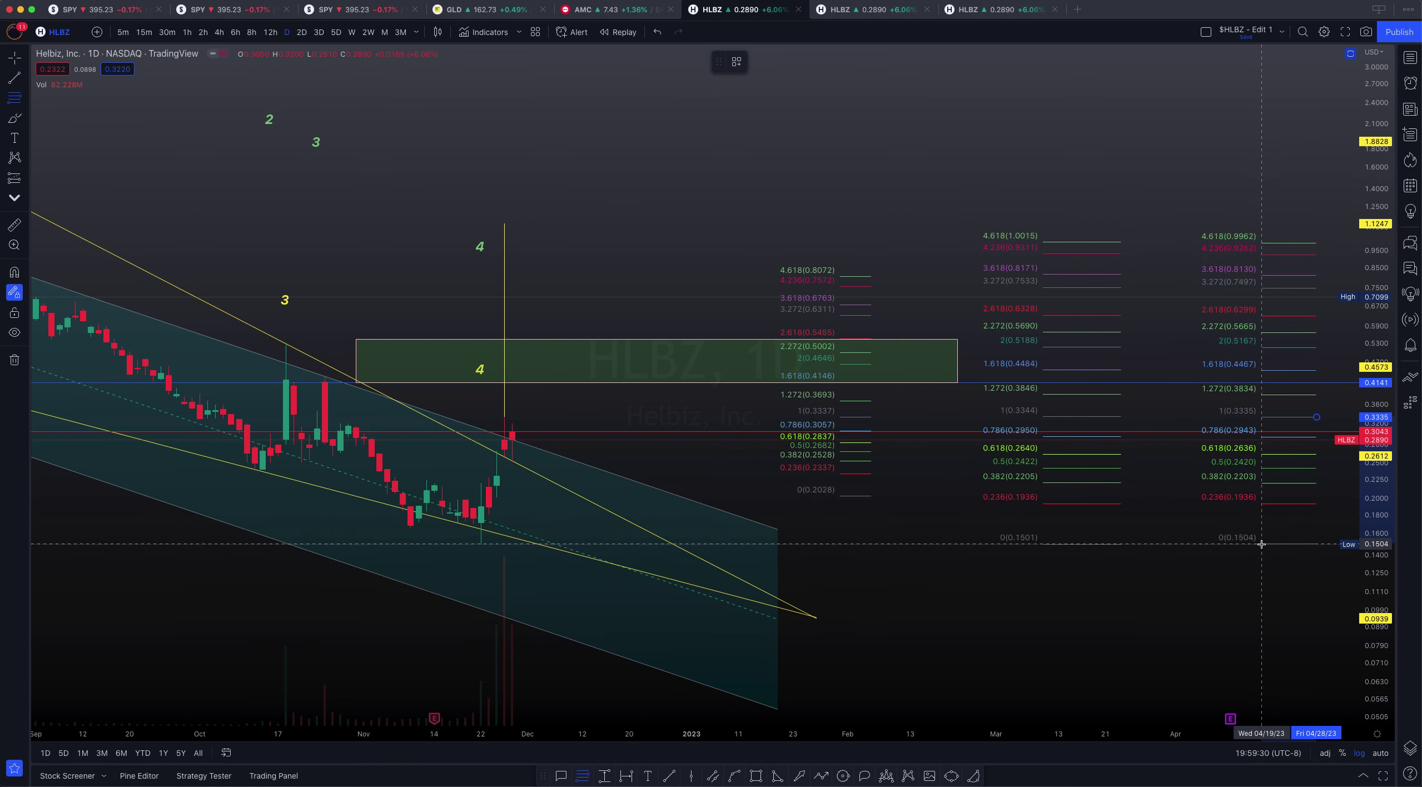
{"action": "key", "text": "Escape"}
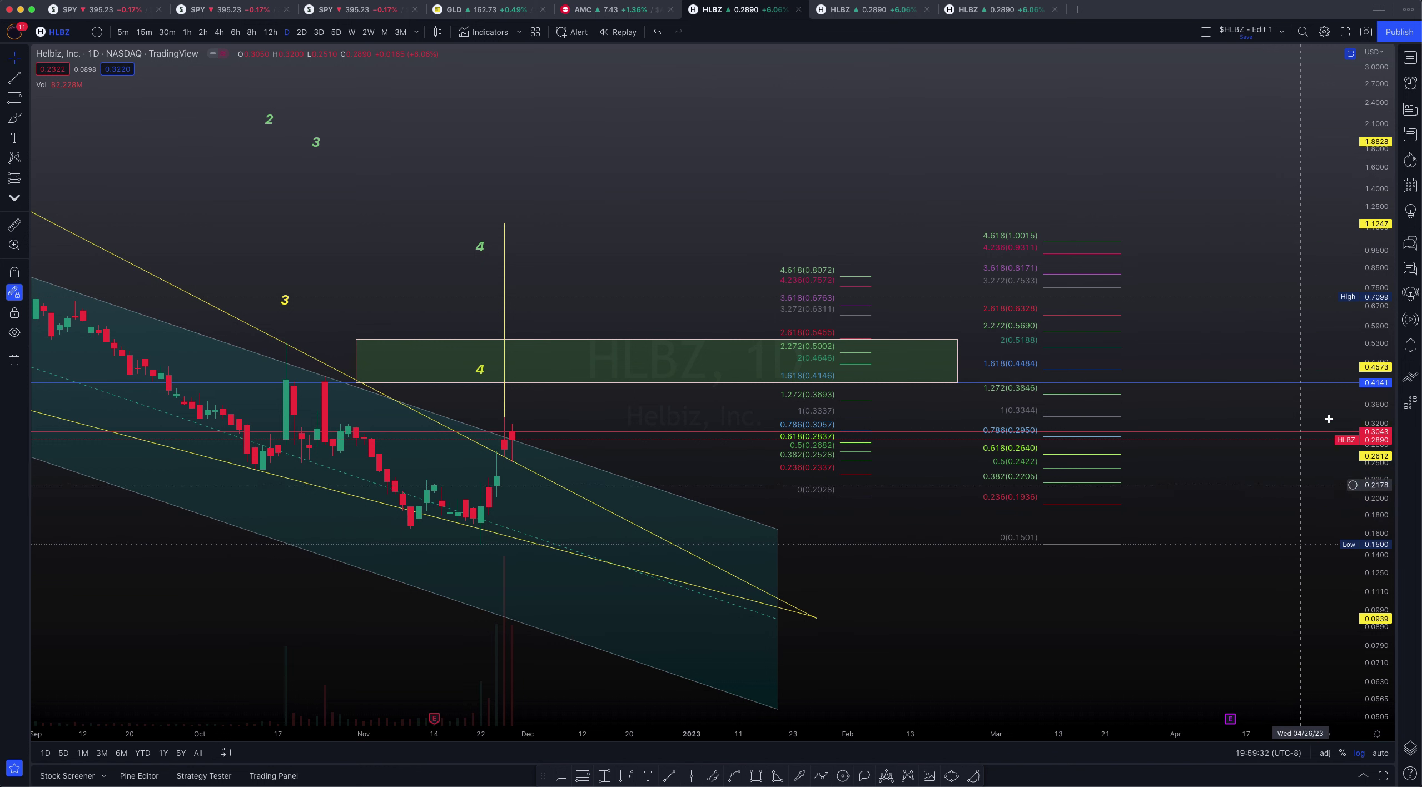
{"action": "left_click_drag", "start_coordinate": [787, 185], "coordinate": [892, 216]}
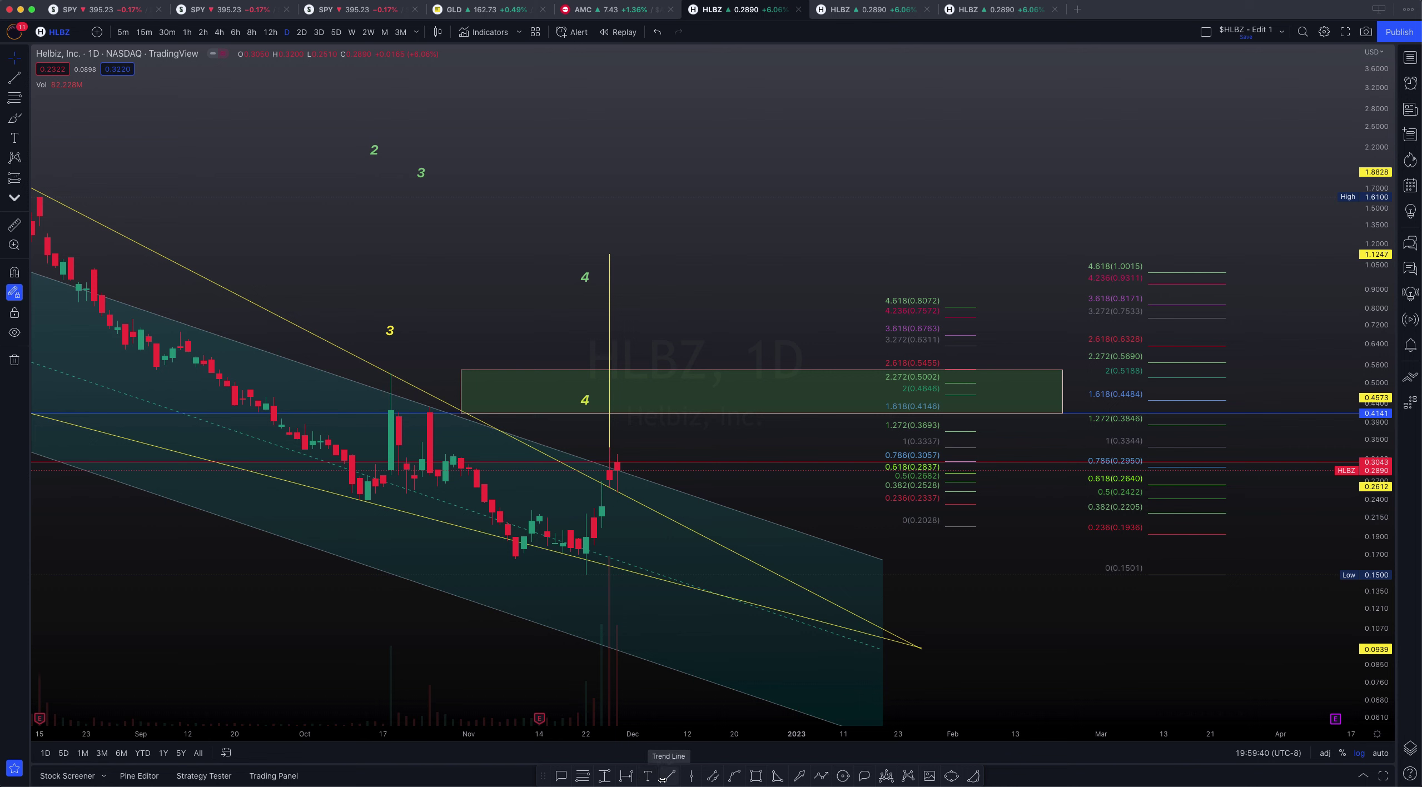
- Box the 1.00–1.13 top Fibonacci zone, then draw a second rectangle higher on the right
{"action": "left_click", "coordinate": [756, 776]}
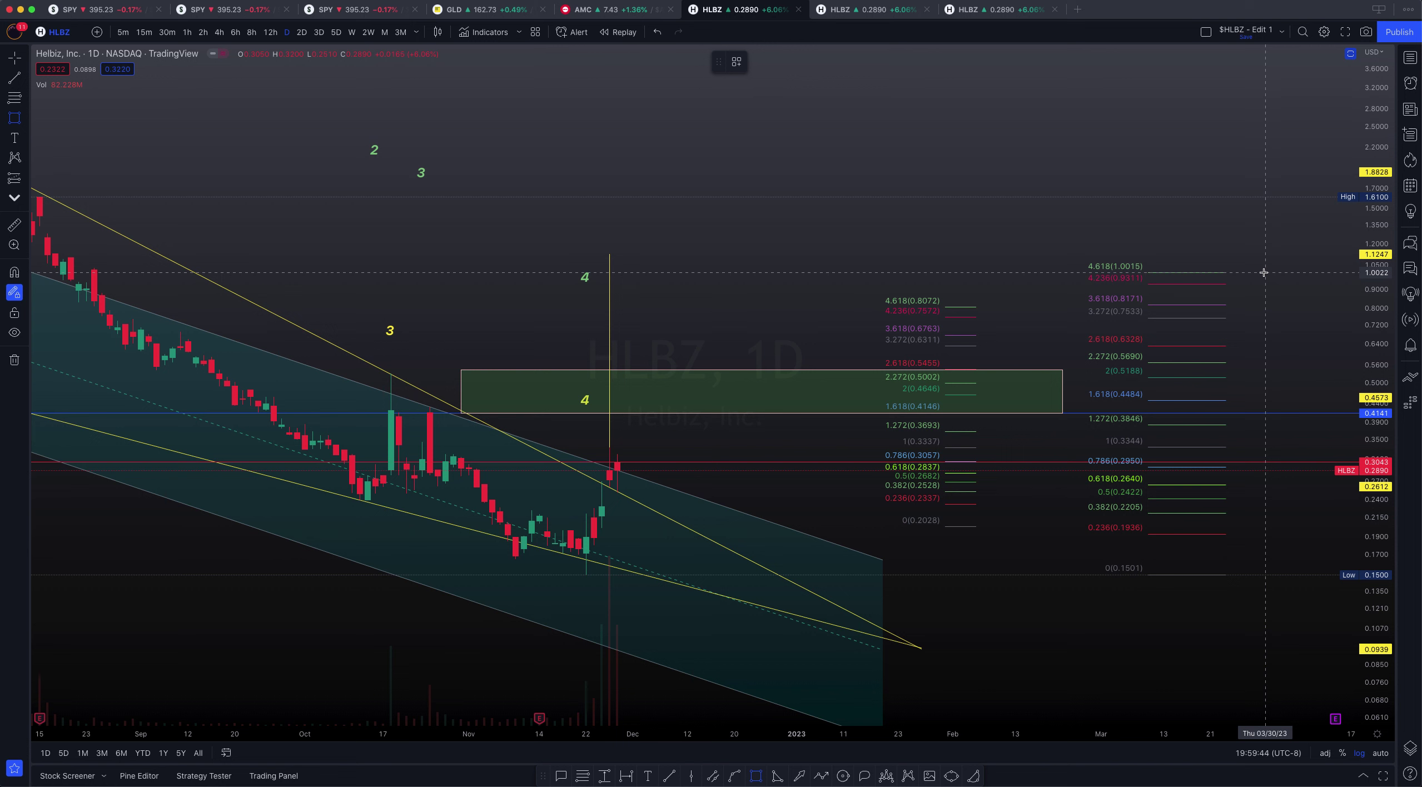
{"action": "mouse_move", "coordinate": [1263, 272]}
{"action": "left_mouse_down"}
{"action": "mouse_move", "coordinate": [917, 213]}
{"action": "mouse_move", "coordinate": [539, 238]}
{"action": "mouse_move", "coordinate": [501, 254]}
{"action": "left_mouse_up"}
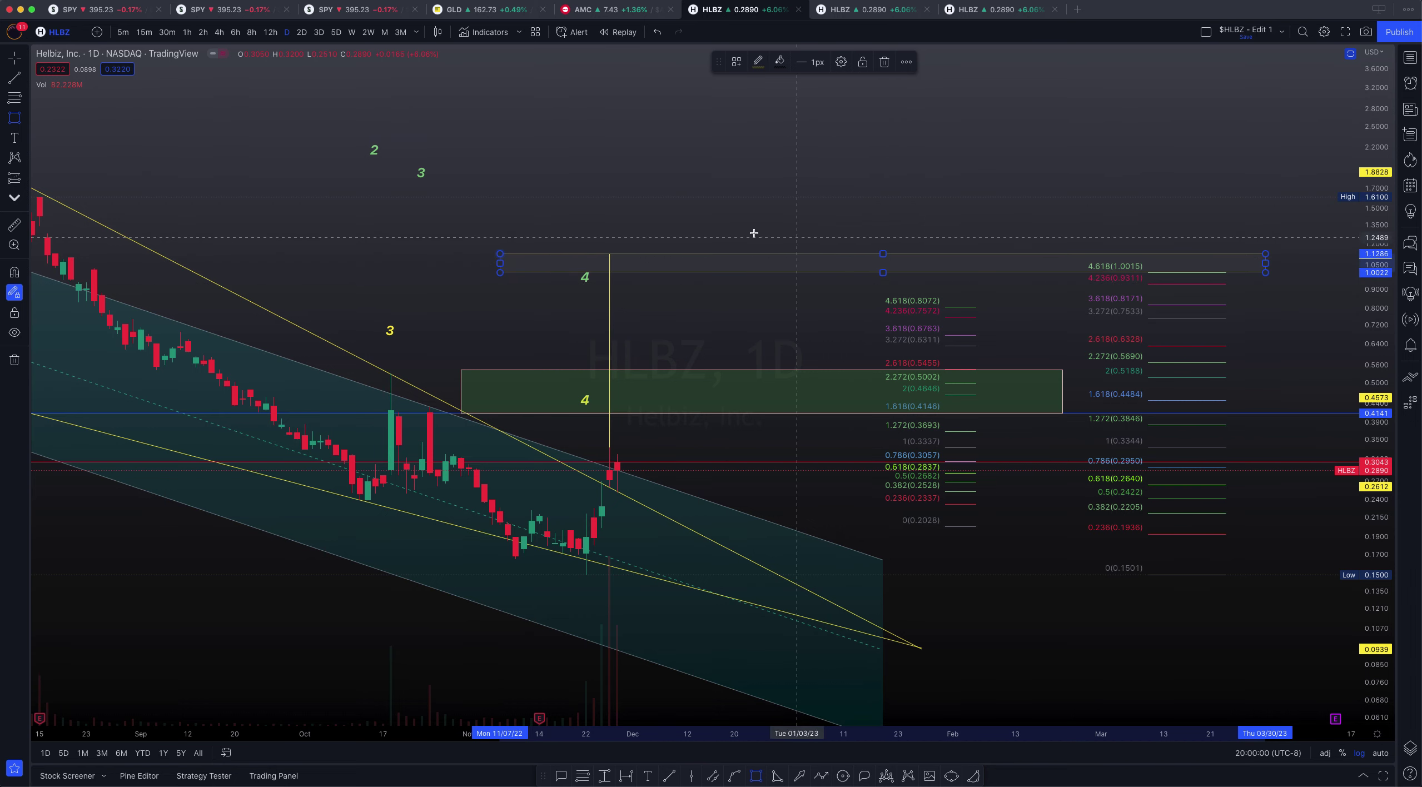
{"action": "scroll", "coordinate": [710, 230], "scroll_direction": "left", "scroll_amount": 10}
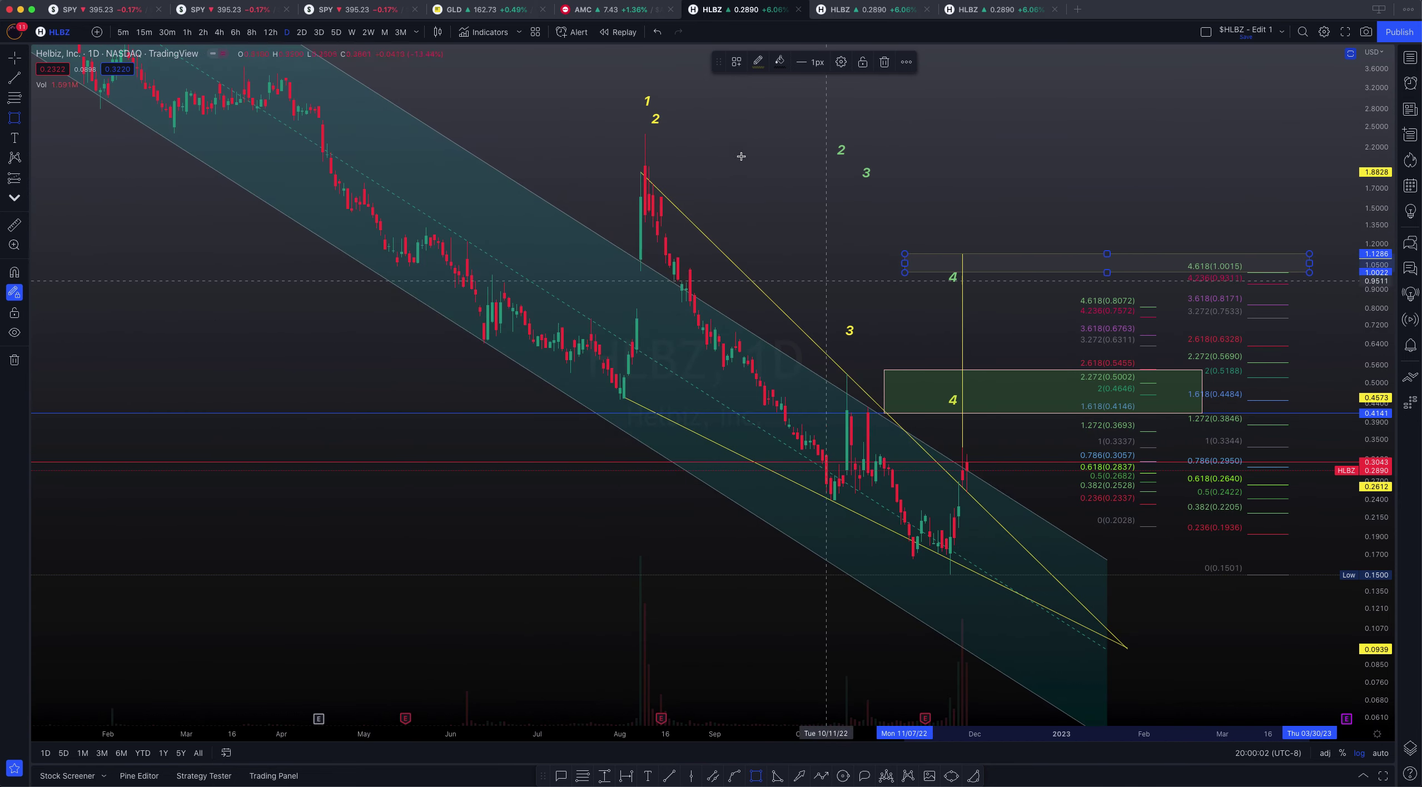
{"action": "scroll", "coordinate": [768, 229], "scroll_direction": "right", "scroll_amount": 12}
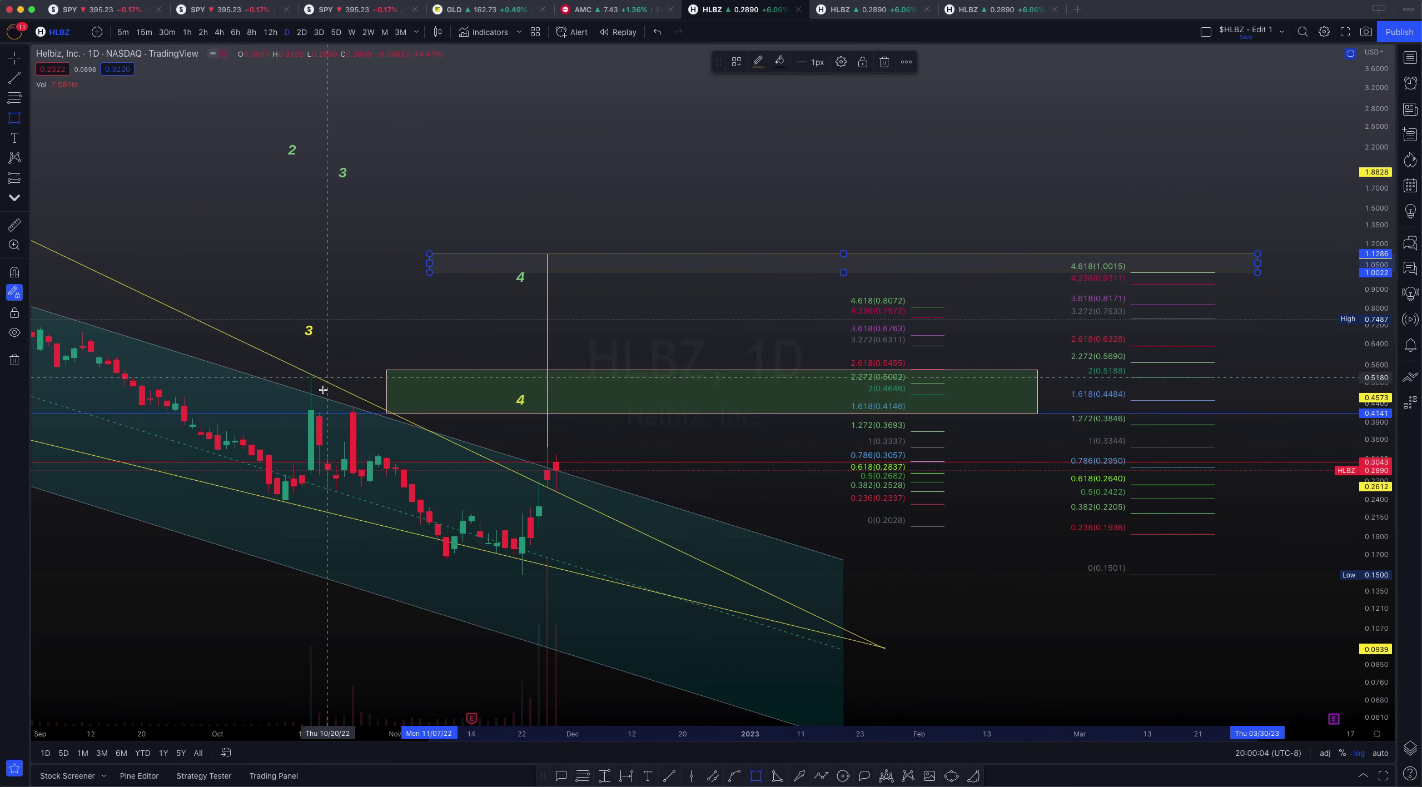
{"action": "scroll", "coordinate": [351, 389], "scroll_direction": "down", "scroll_amount": 5}
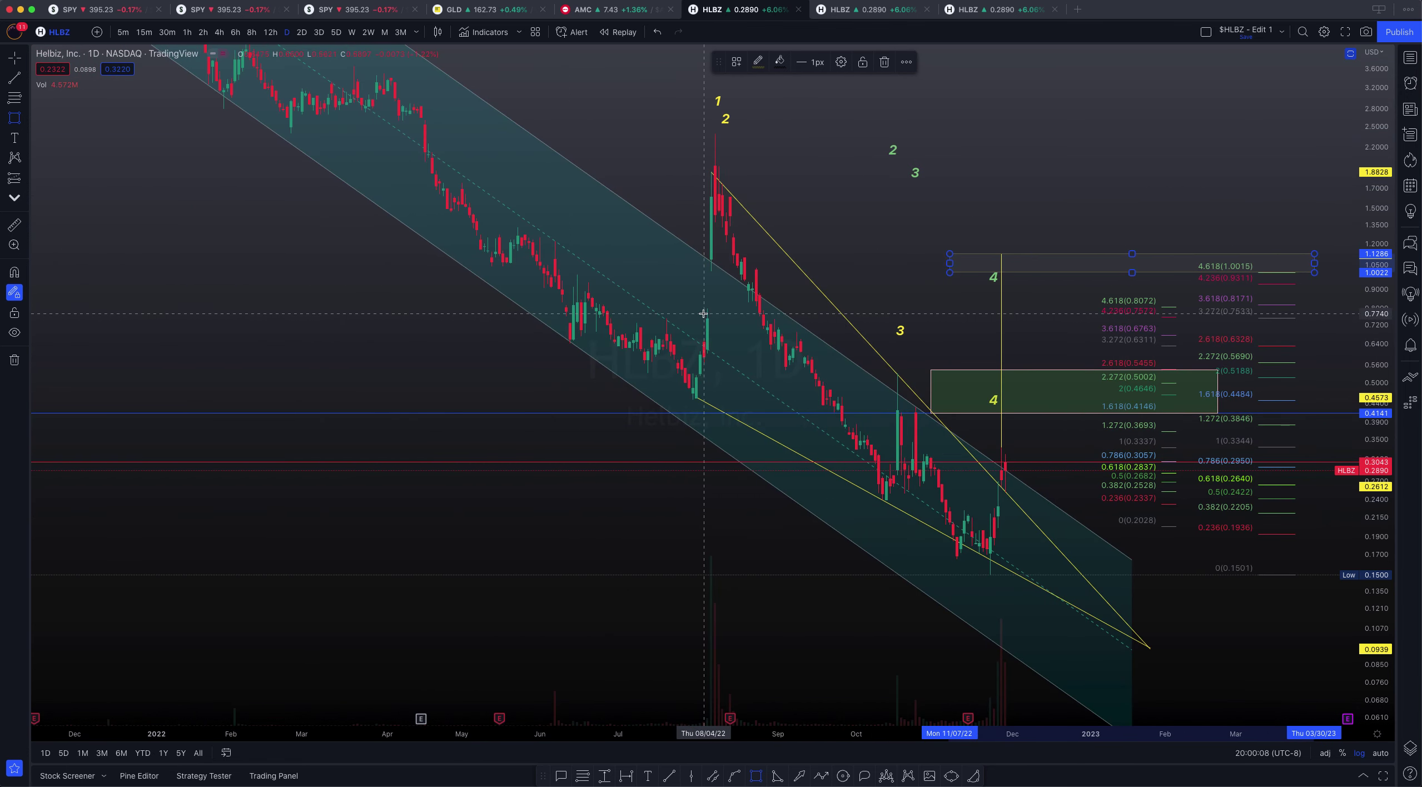
{"action": "scroll", "coordinate": [495, 417], "scroll_direction": "up", "scroll_amount": 4}
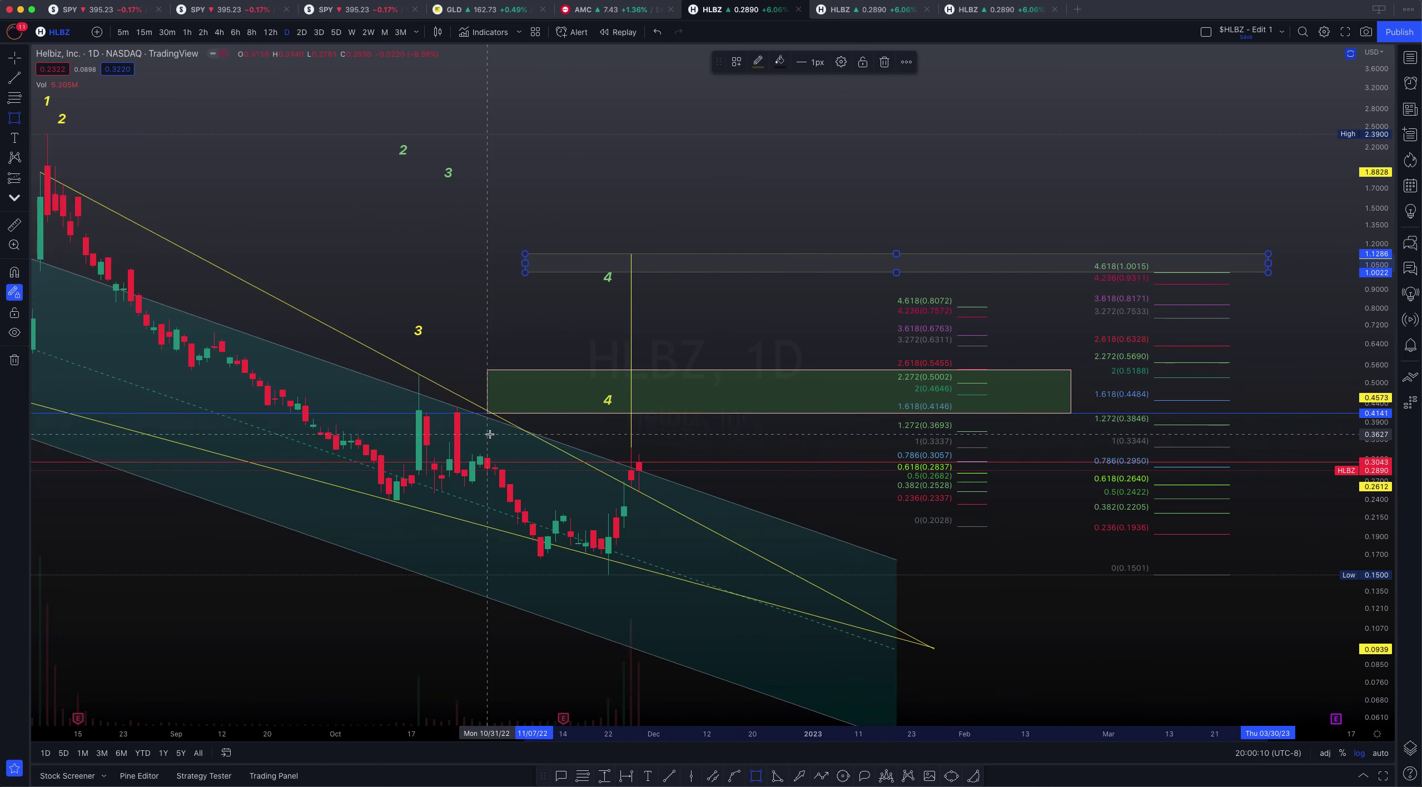
{"action": "scroll", "coordinate": [489, 434], "scroll_direction": "down", "scroll_amount": 3}
{"action": "left_click_drag", "start_coordinate": [1000, 188], "coordinate": [833, 121]}
- Delete the extra upper box and switch to the 4-hour HLBZ chart, selecting its green gap box
{"action": "key", "text": "Delete"}
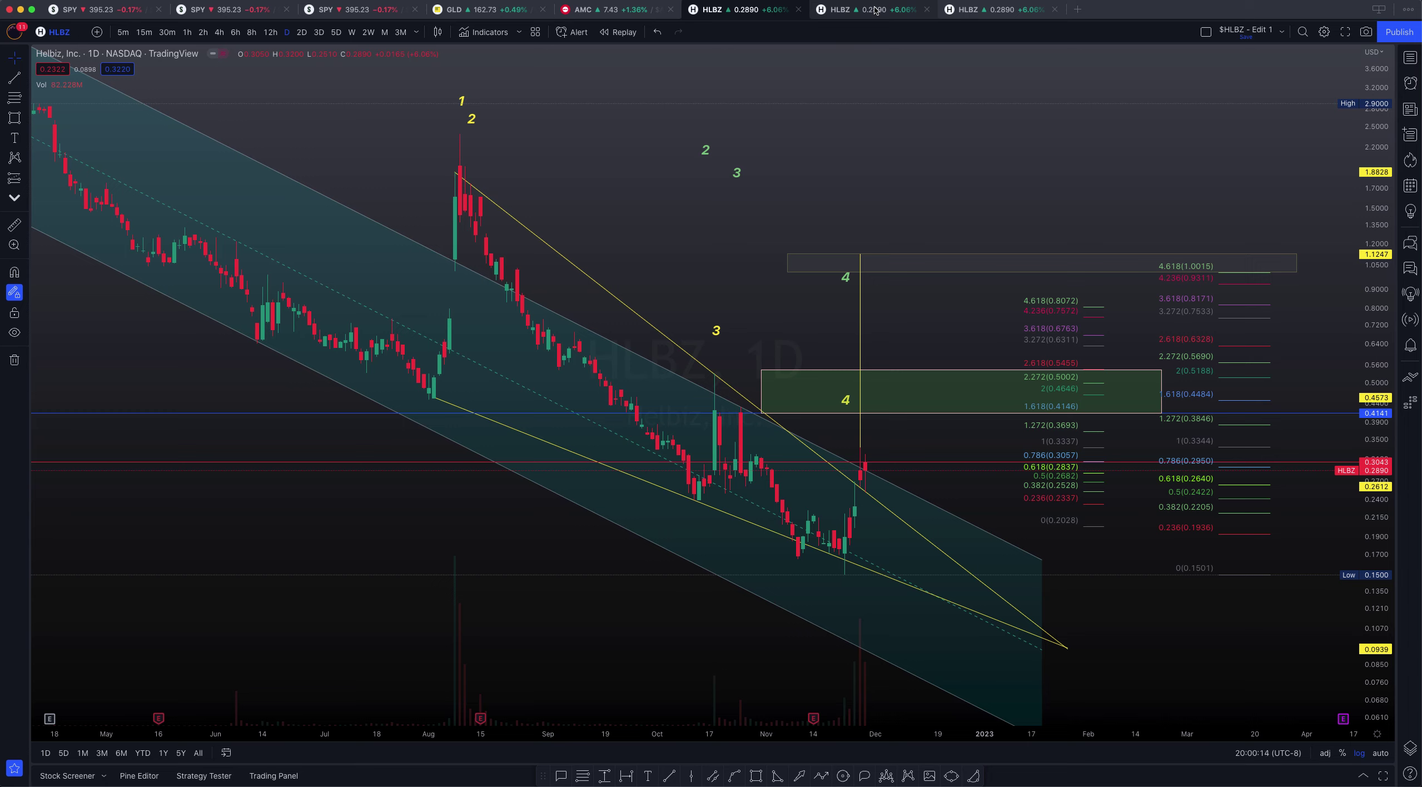
{"action": "left_click", "coordinate": [874, 10]}
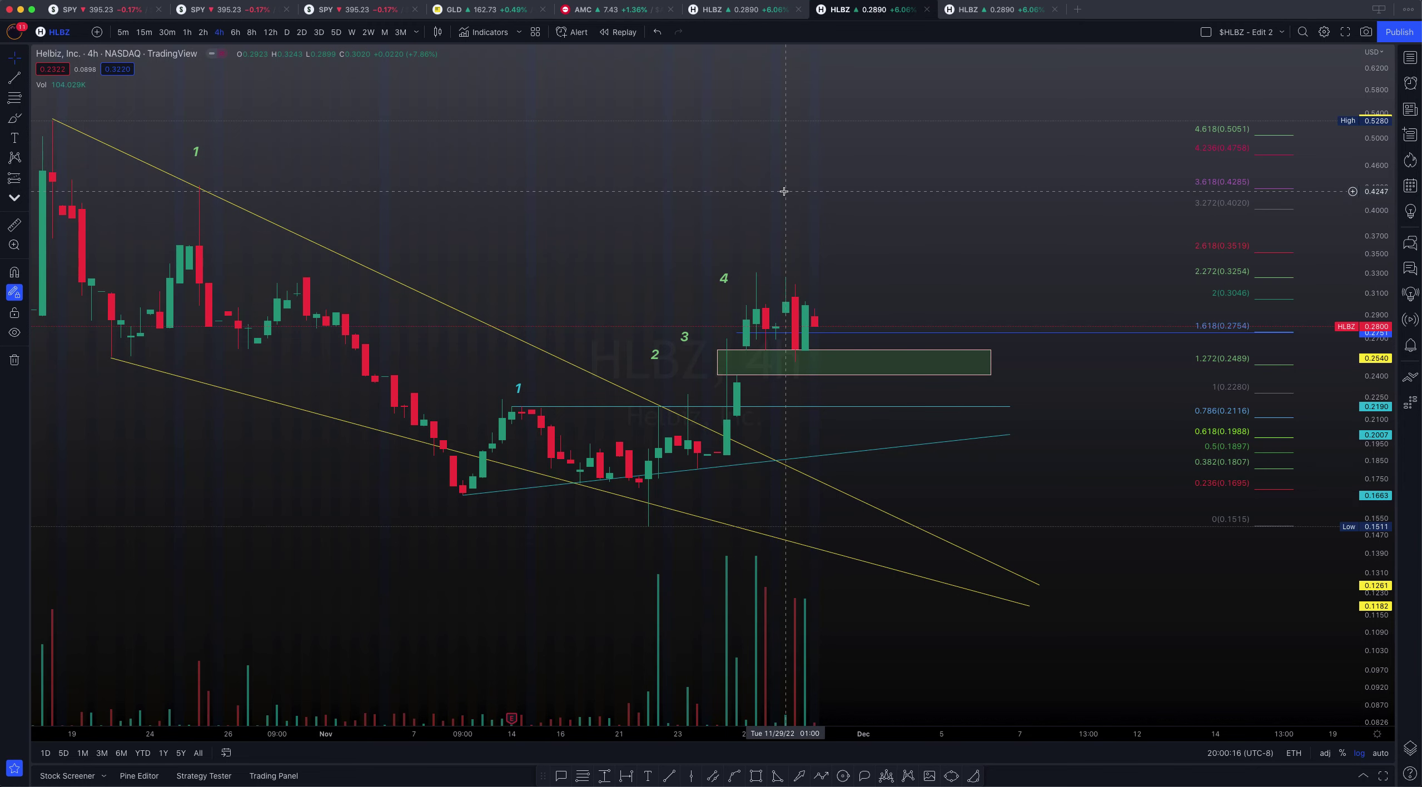
{"action": "left_click_drag", "start_coordinate": [1126, 298], "coordinate": [1045, 297]}
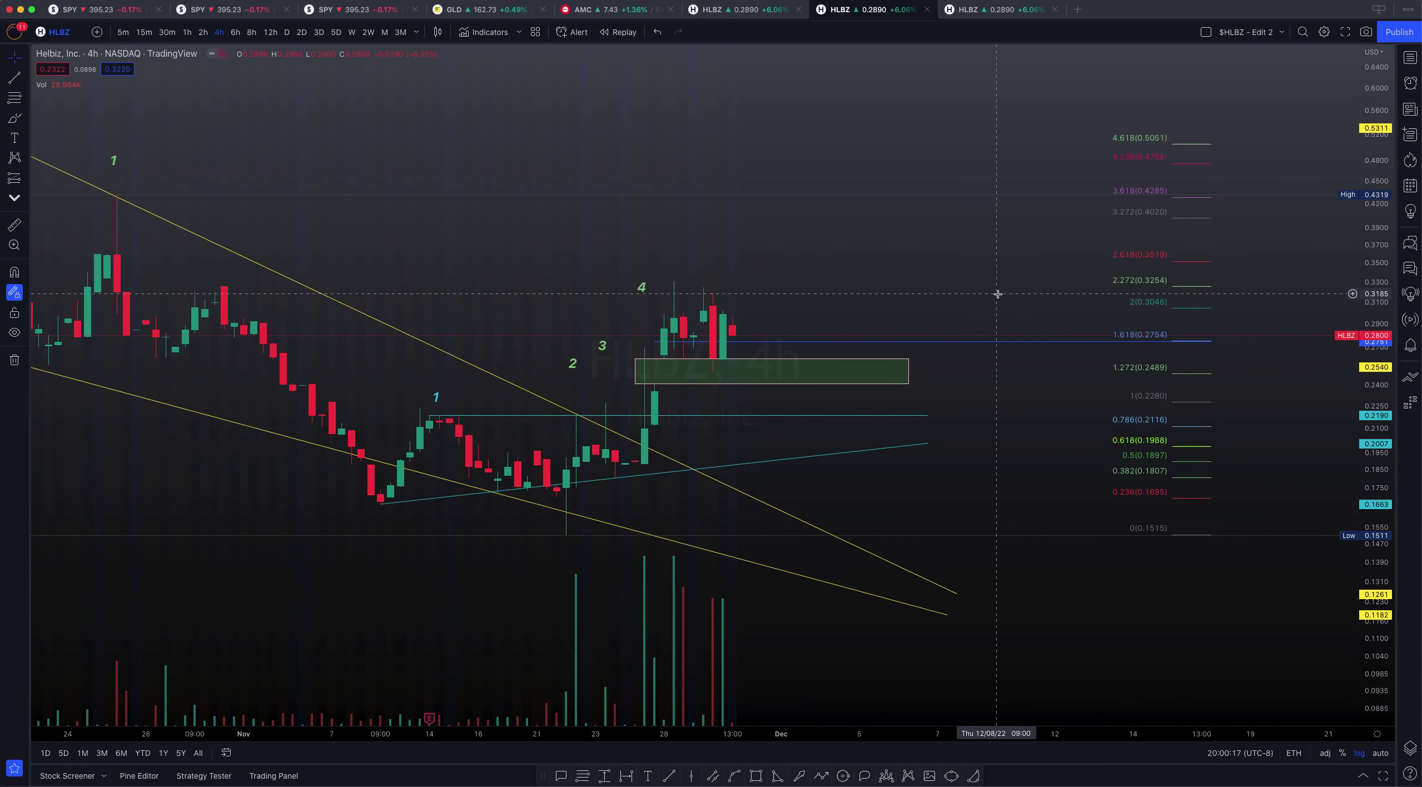
{"action": "left_click", "coordinate": [660, 378]}
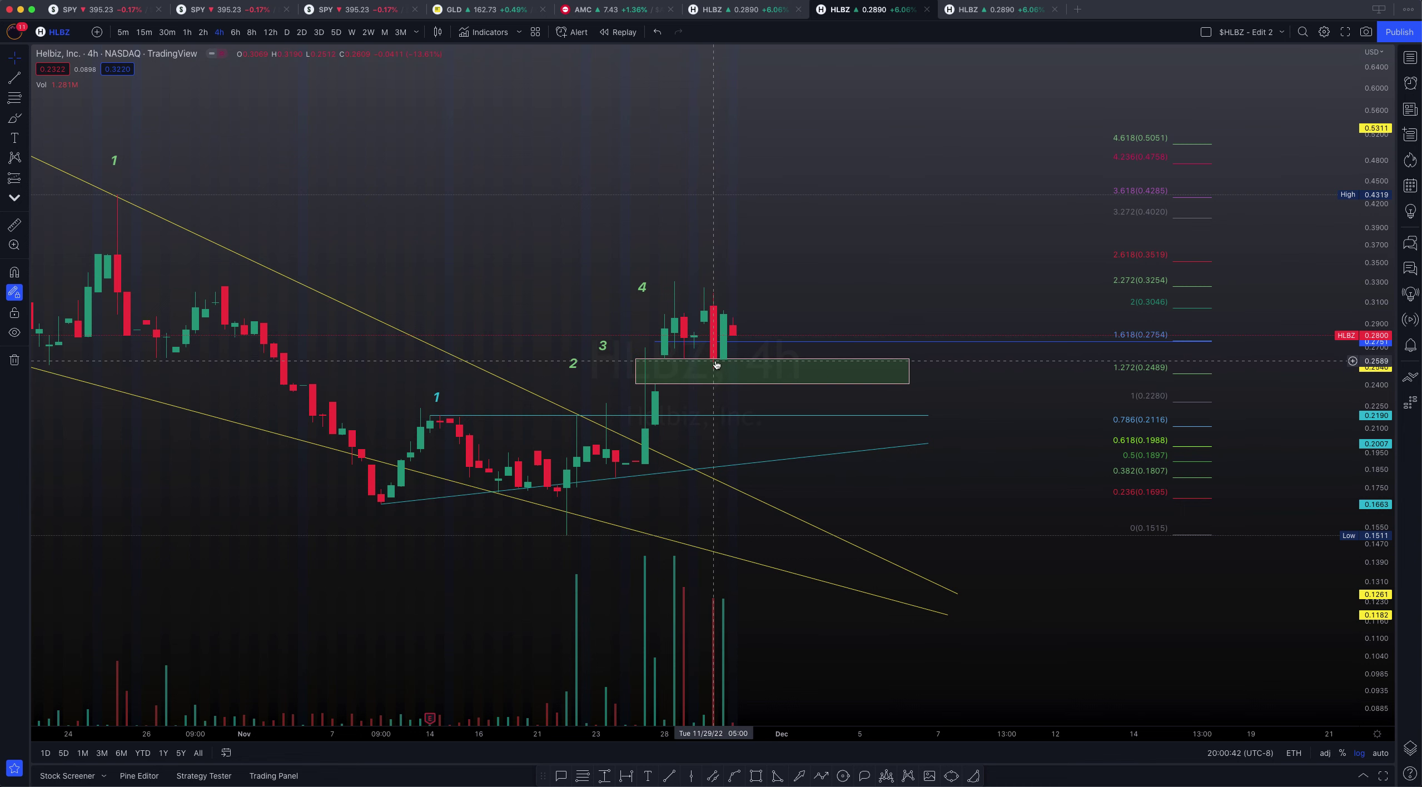
{"action": "left_click_drag", "start_coordinate": [772, 360], "coordinate": [771, 372]}
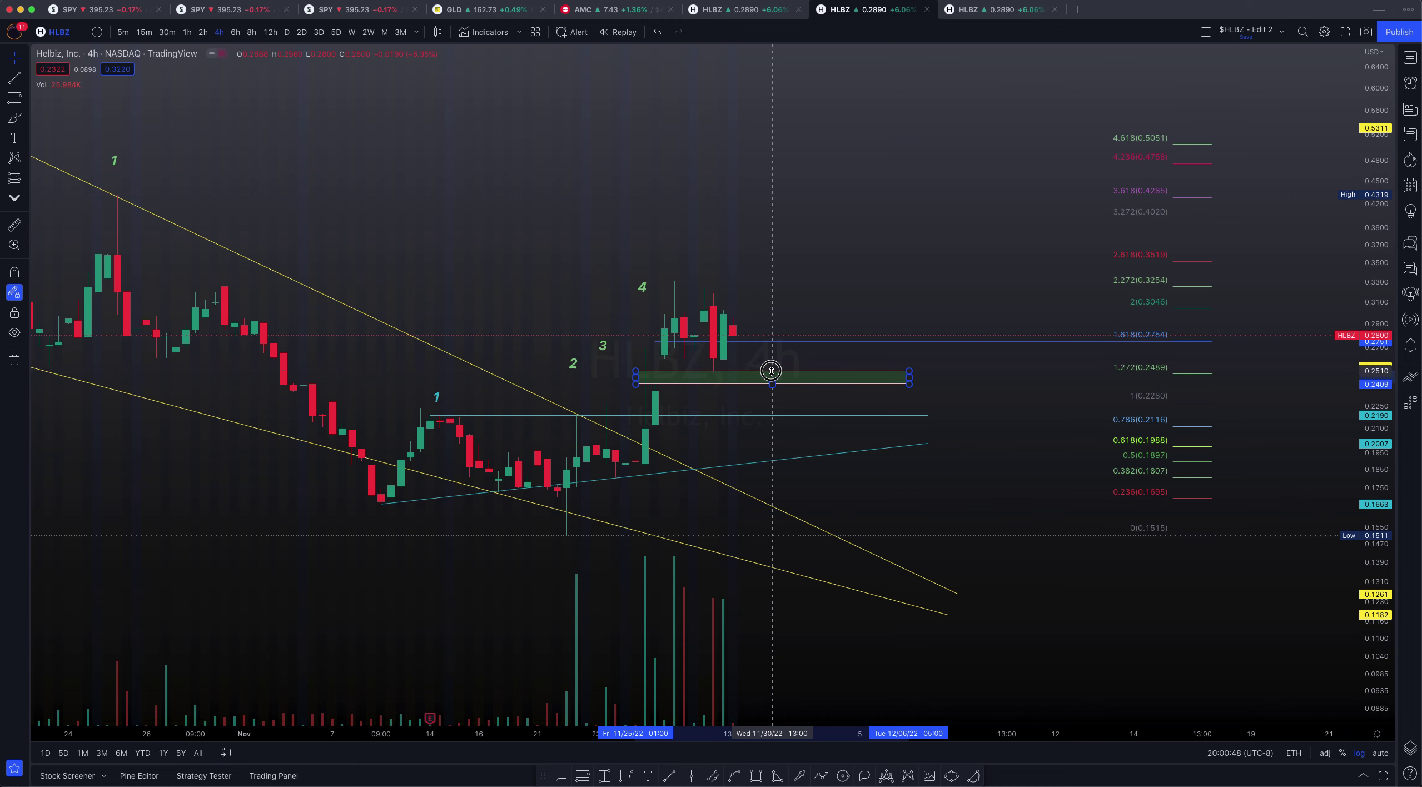
{"action": "left_click_drag", "start_coordinate": [771, 371], "coordinate": [771, 371]}
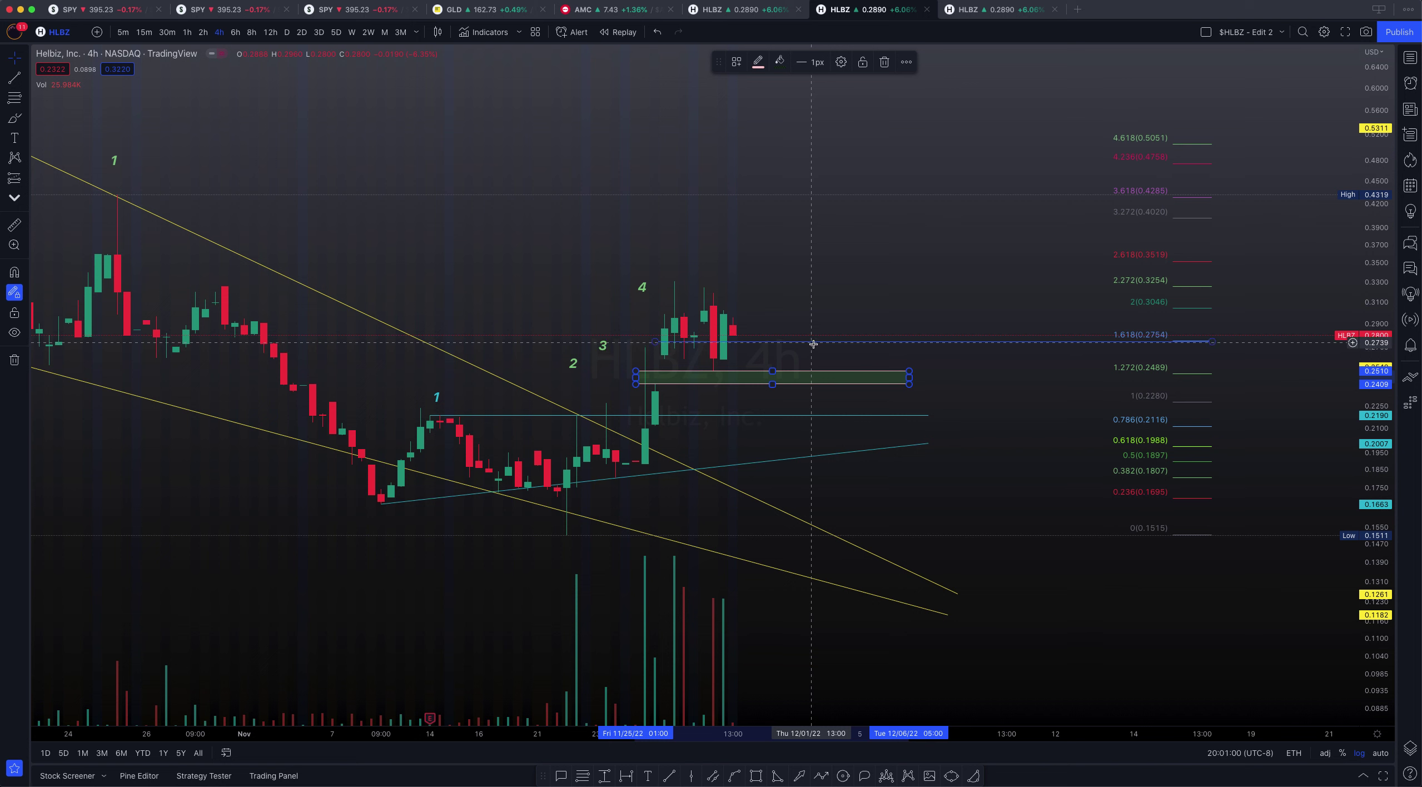
{"action": "key", "text": "ctrl+z"}
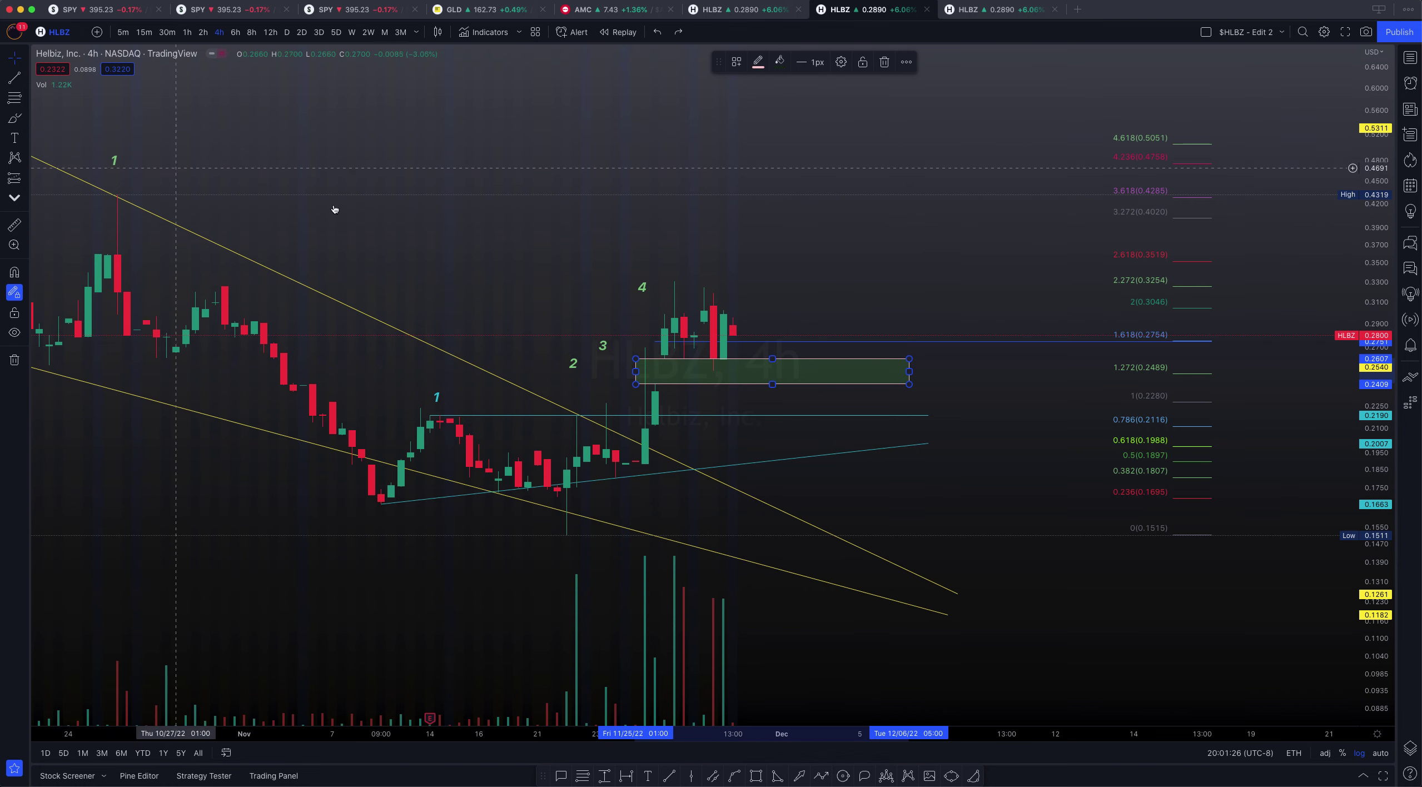
{"action": "left_click", "coordinate": [737, 9]}
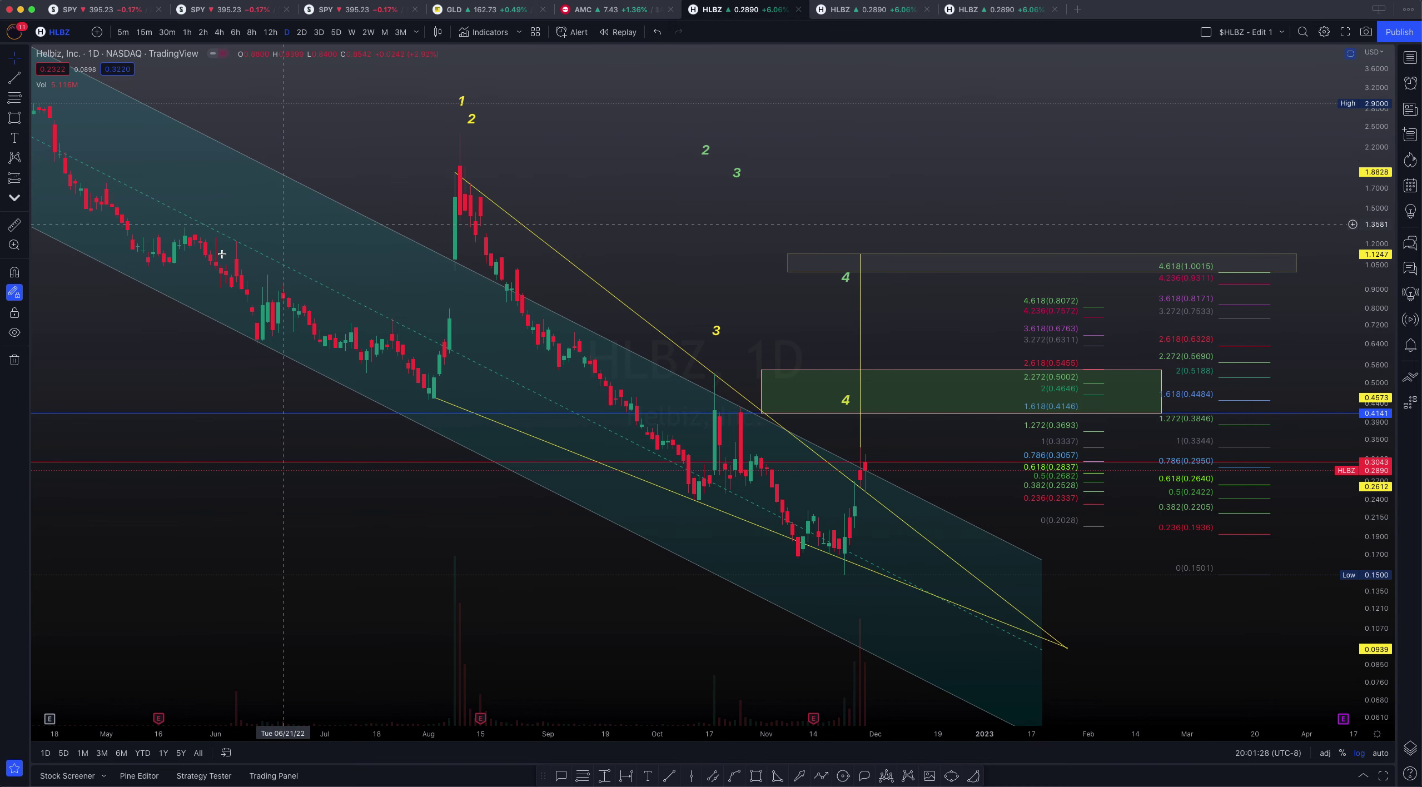
{"action": "left_click", "coordinate": [875, 8]}
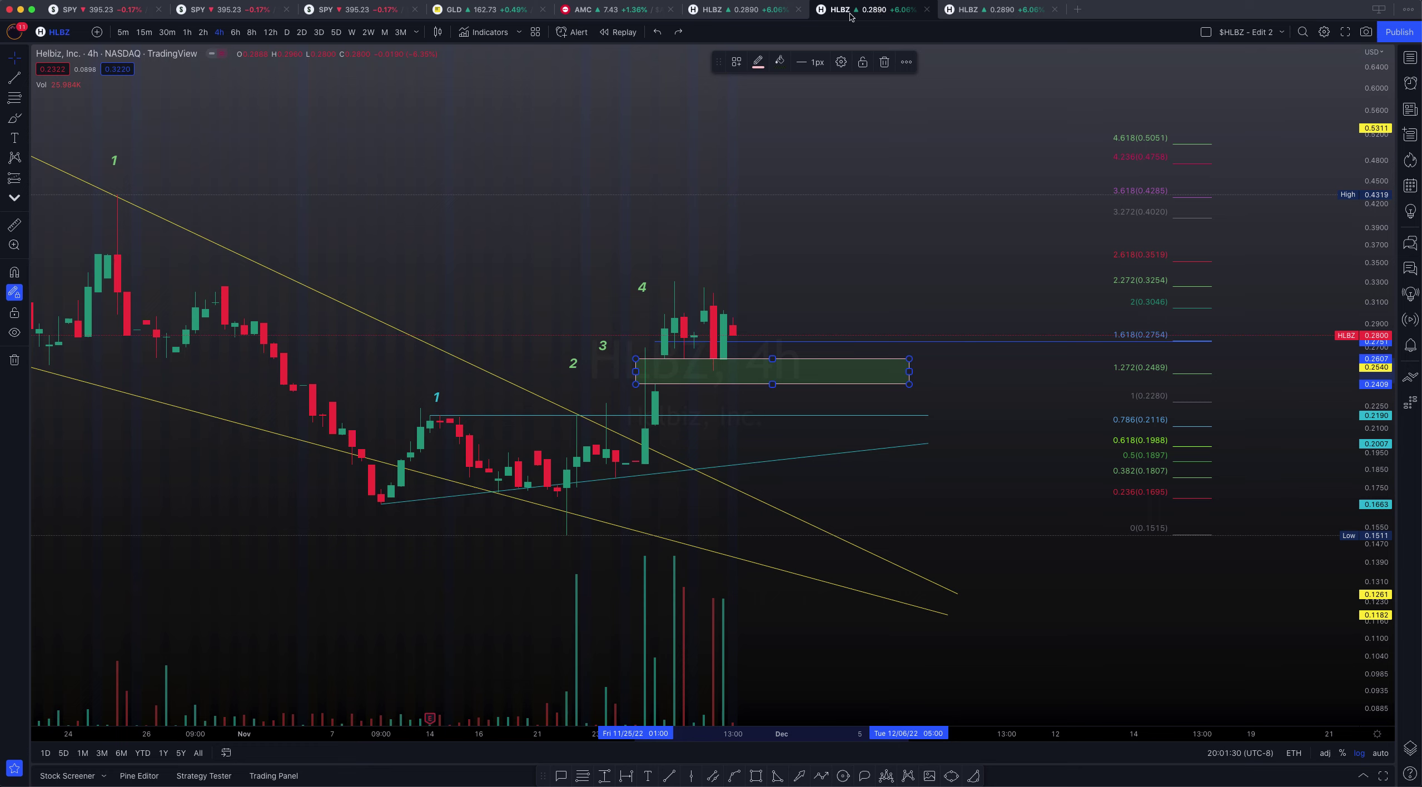
- Add the SMAs (10,50,100,200) favourite indicator and pan the 4-hour chart back to late October
{"action": "left_click", "coordinate": [519, 32]}
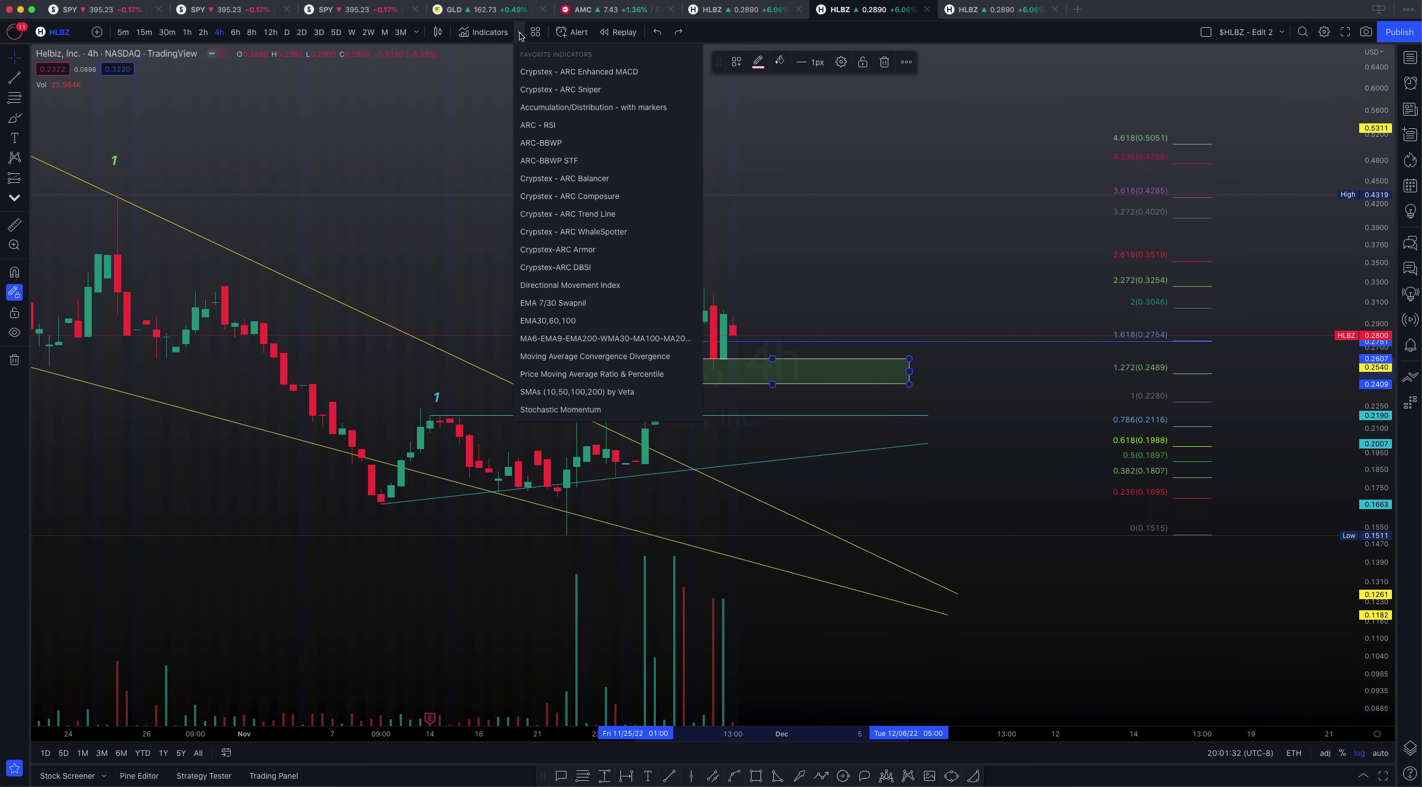
{"action": "left_click", "coordinate": [622, 392]}
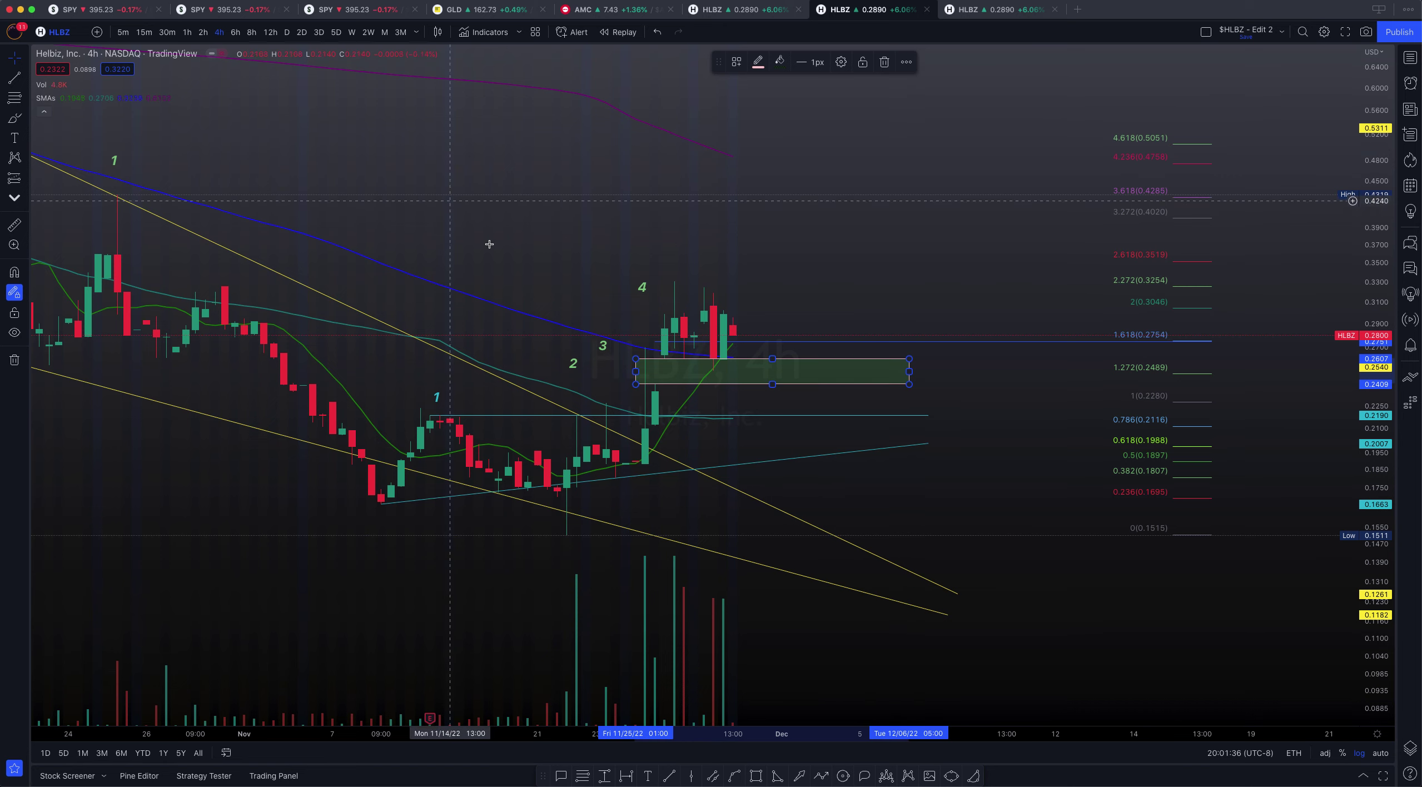
{"action": "scroll", "coordinate": [502, 273], "scroll_direction": "right", "scroll_amount": 5}
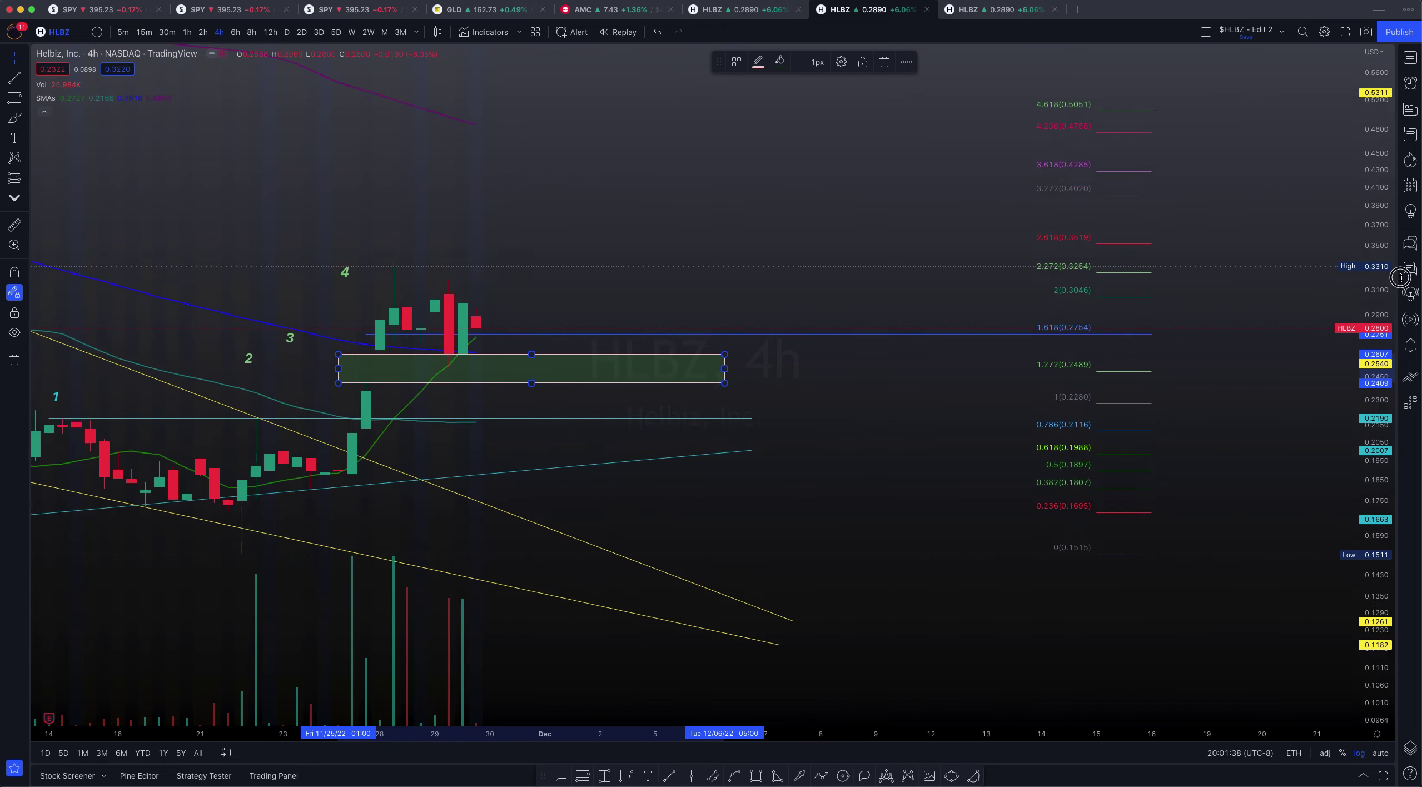
{"action": "scroll", "coordinate": [488, 223], "scroll_direction": "up", "scroll_amount": 3}
{"action": "mouse_move", "coordinate": [412, 365]}
{"action": "left_mouse_down"}
{"action": "mouse_move", "coordinate": [888, 223]}
{"action": "mouse_move", "coordinate": [653, 225]}
{"action": "left_mouse_up"}
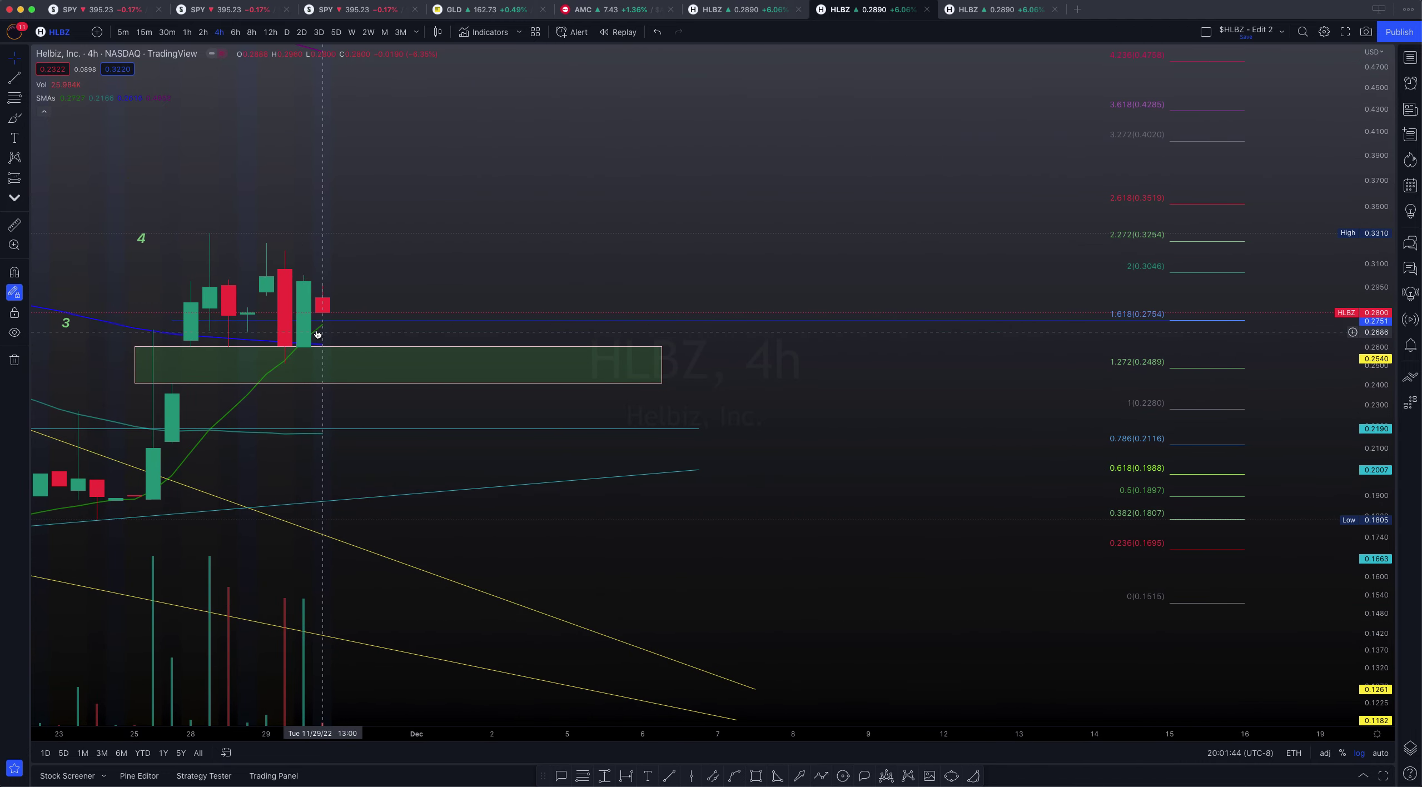
{"action": "left_click_drag", "start_coordinate": [324, 328], "coordinate": [508, 334]}
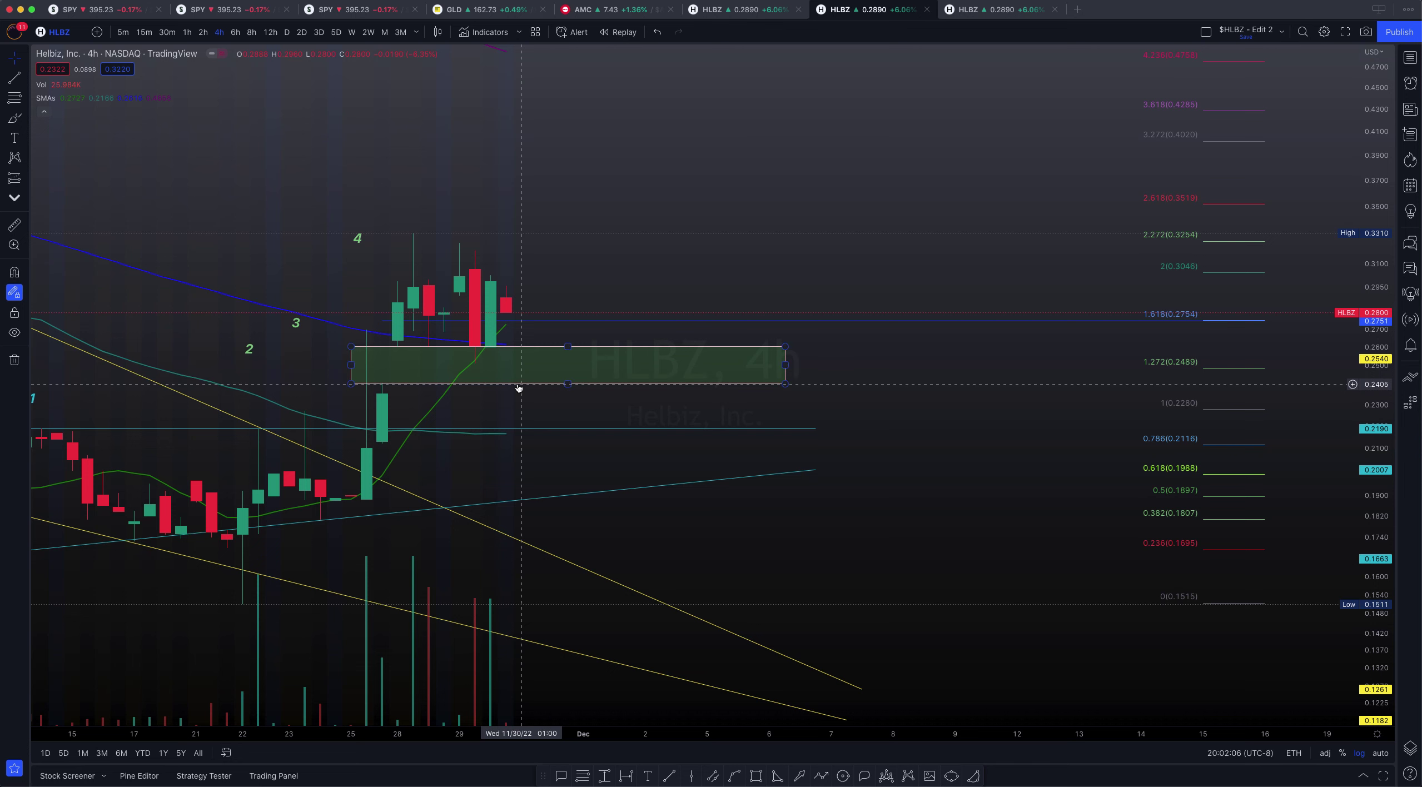
{"action": "scroll", "coordinate": [666, 241], "scroll_direction": "left", "scroll_amount": 5}
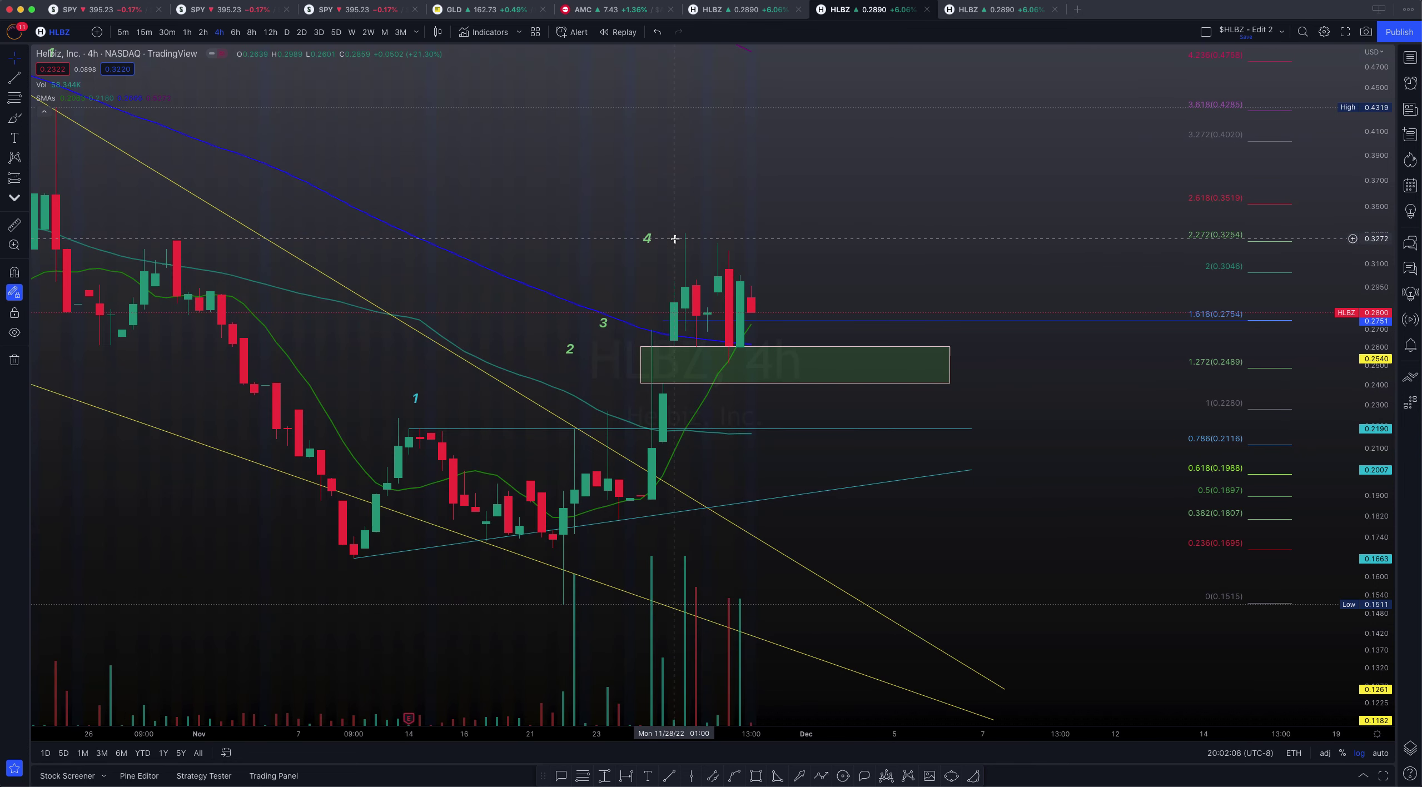
{"action": "scroll", "coordinate": [675, 239], "scroll_direction": "left", "scroll_amount": 2}
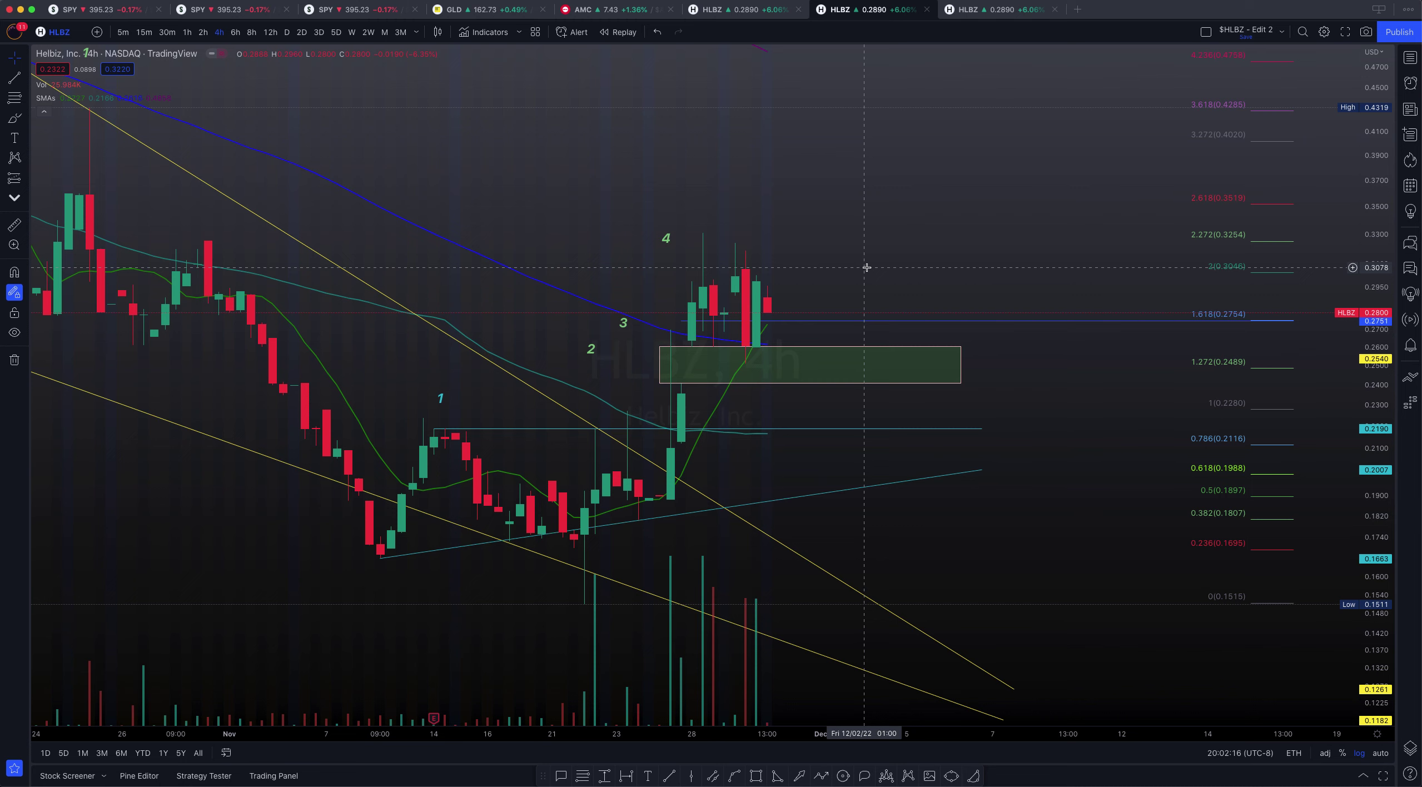
{"action": "left_click", "coordinate": [994, 16]}
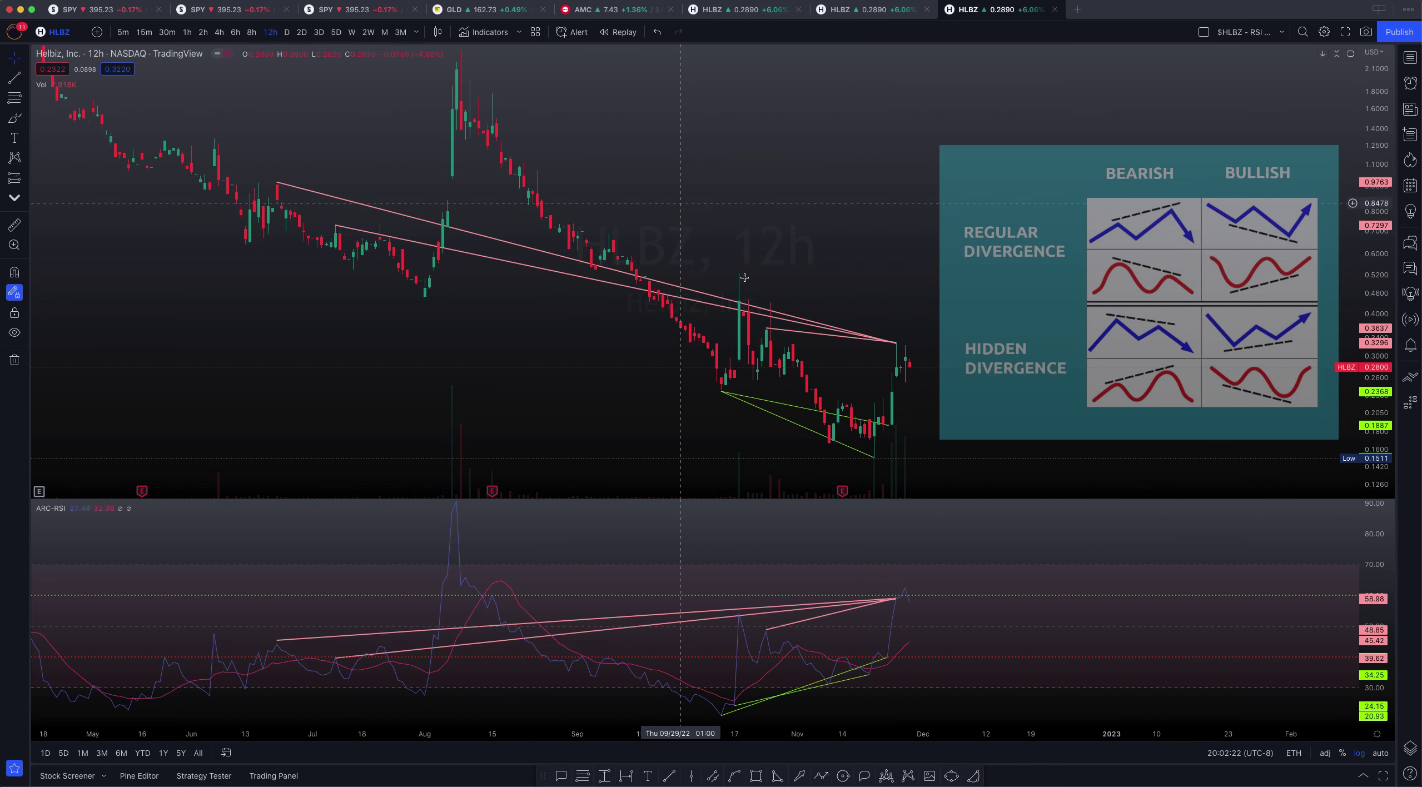
{"action": "scroll", "coordinate": [711, 216], "scroll_direction": "right", "scroll_amount": 3}
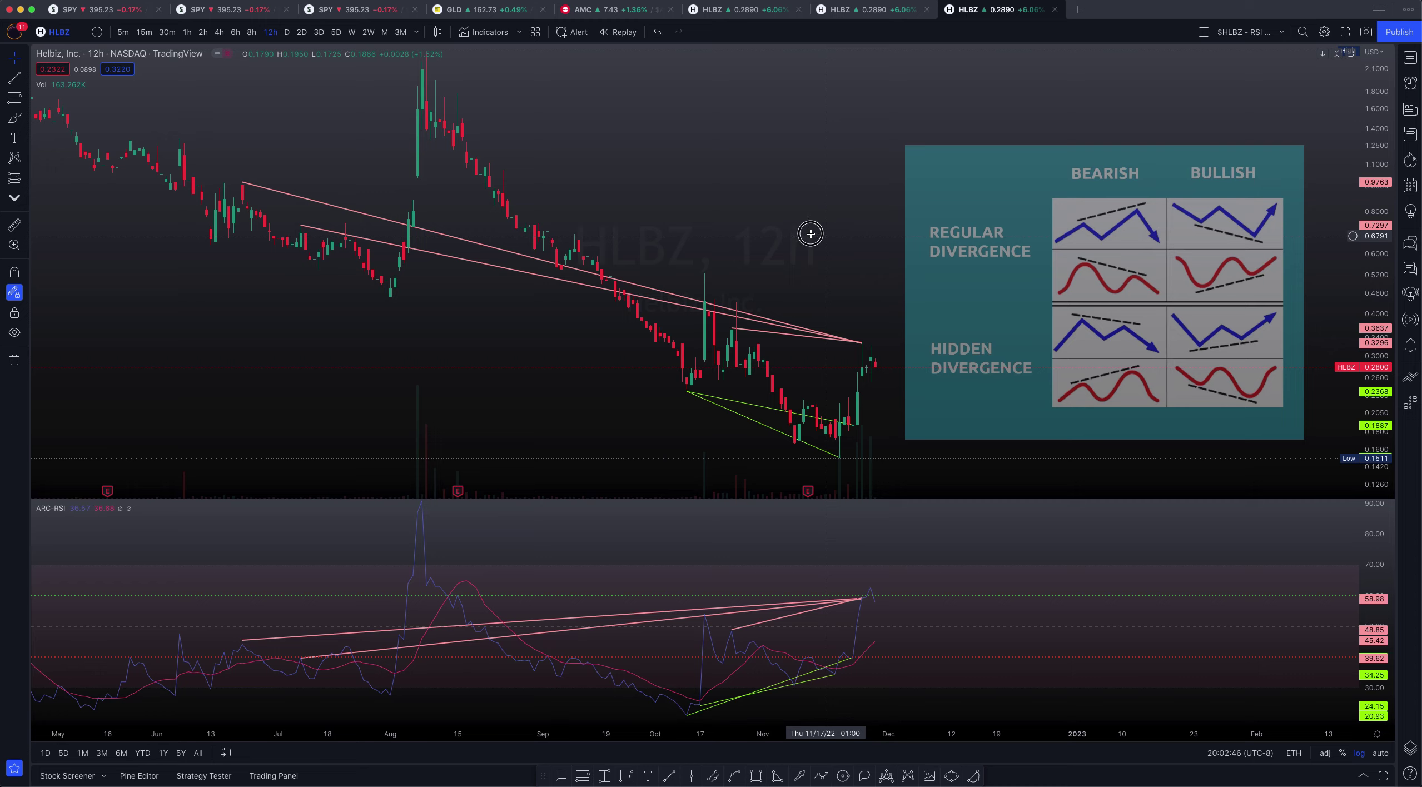
{"action": "mouse_move", "coordinate": [733, 219]}
{"action": "left_mouse_down"}
{"action": "mouse_move", "coordinate": [719, 214]}
{"action": "mouse_move", "coordinate": [833, 220]}
{"action": "left_mouse_up"}
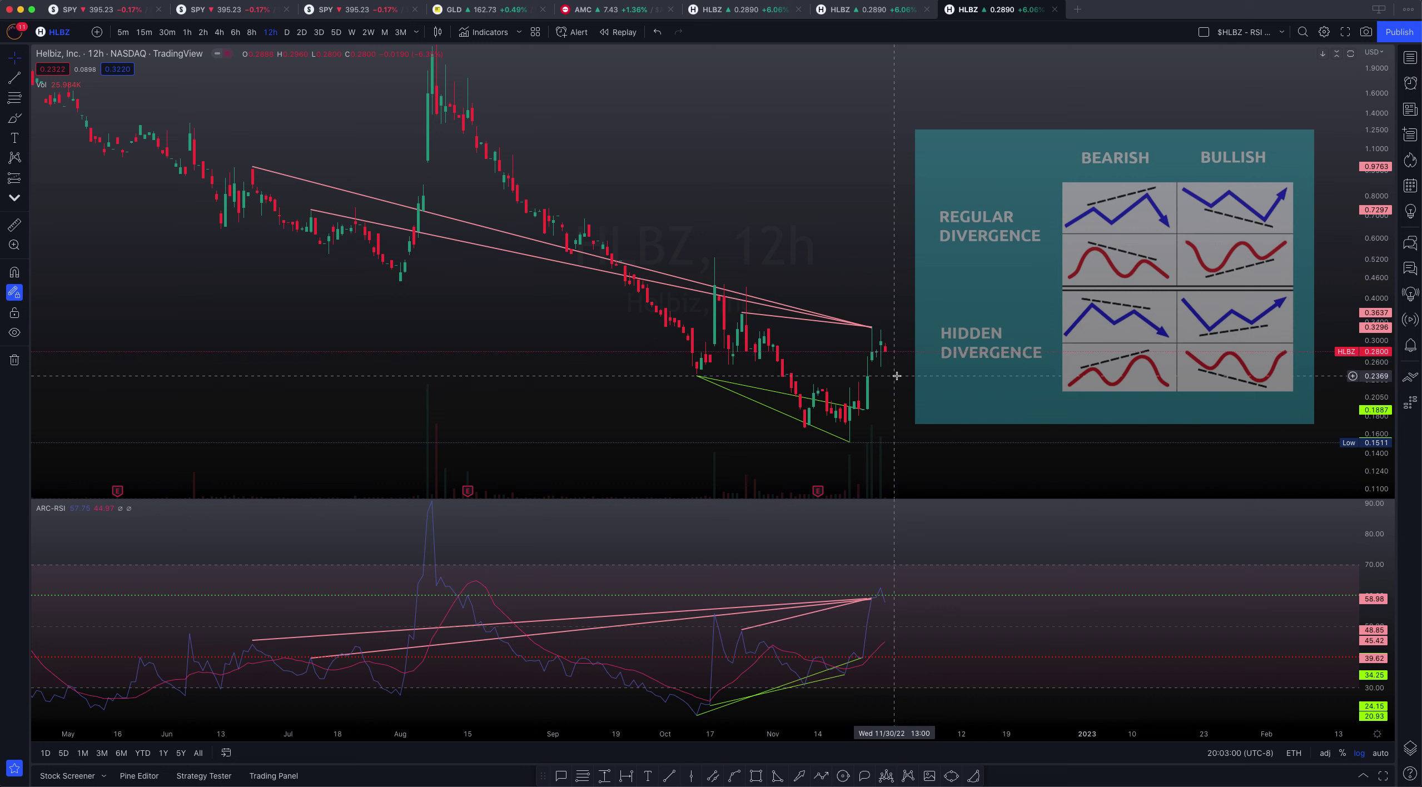
{"action": "left_click", "coordinate": [897, 376]}
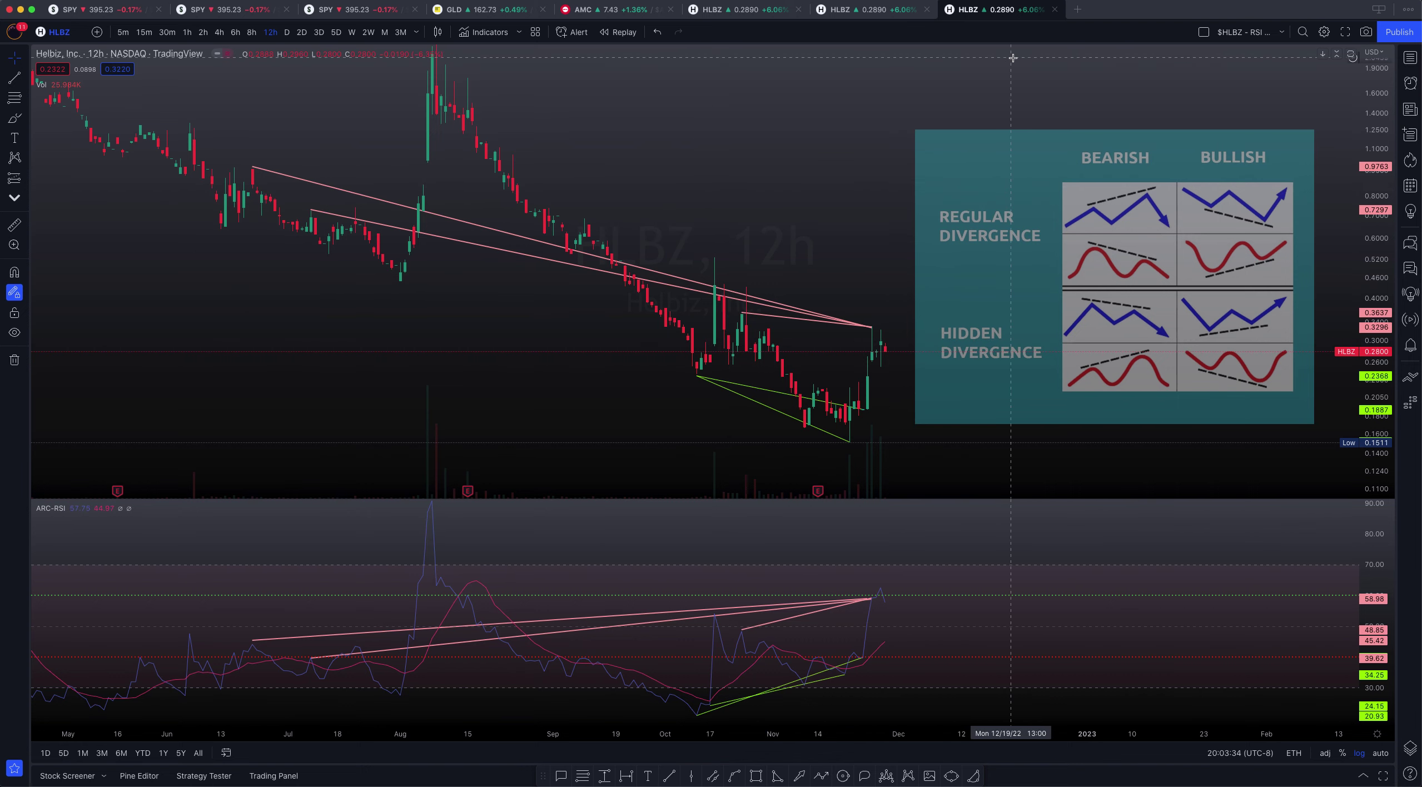
- Return to the 12h RSI chart and split it into four vertically stacked charts
{"action": "left_click", "coordinate": [881, 10]}
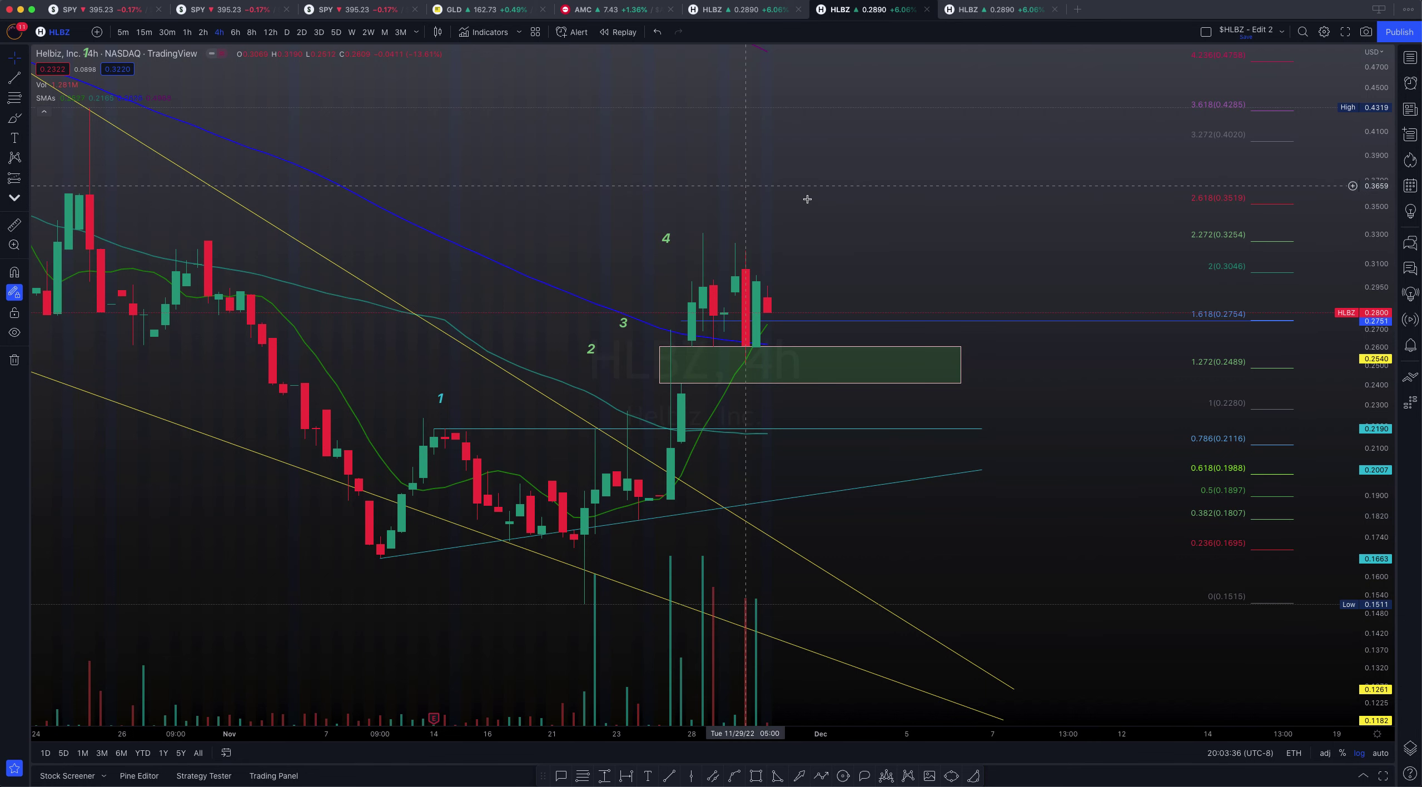
{"action": "left_click", "coordinate": [740, 9]}
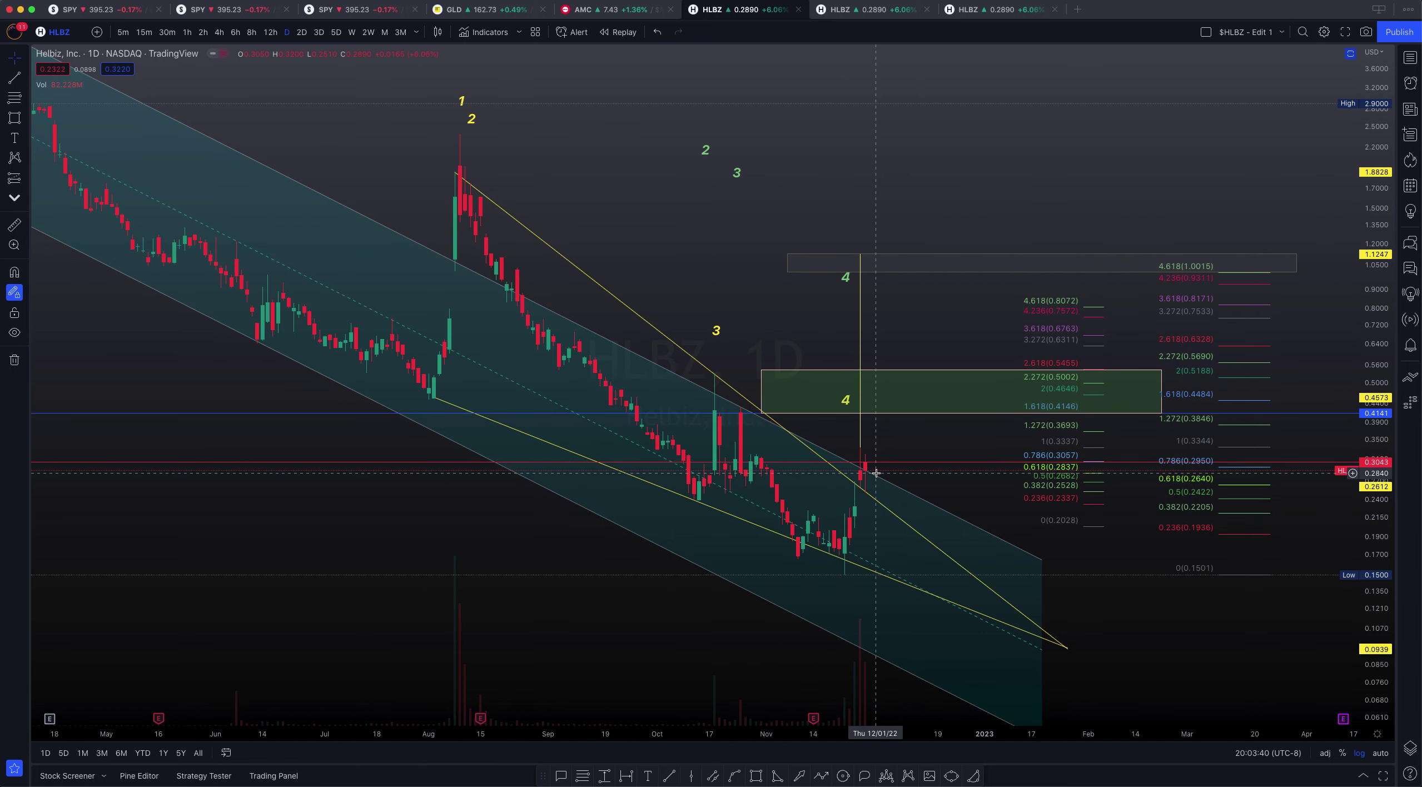
{"action": "left_click", "coordinate": [987, 9]}
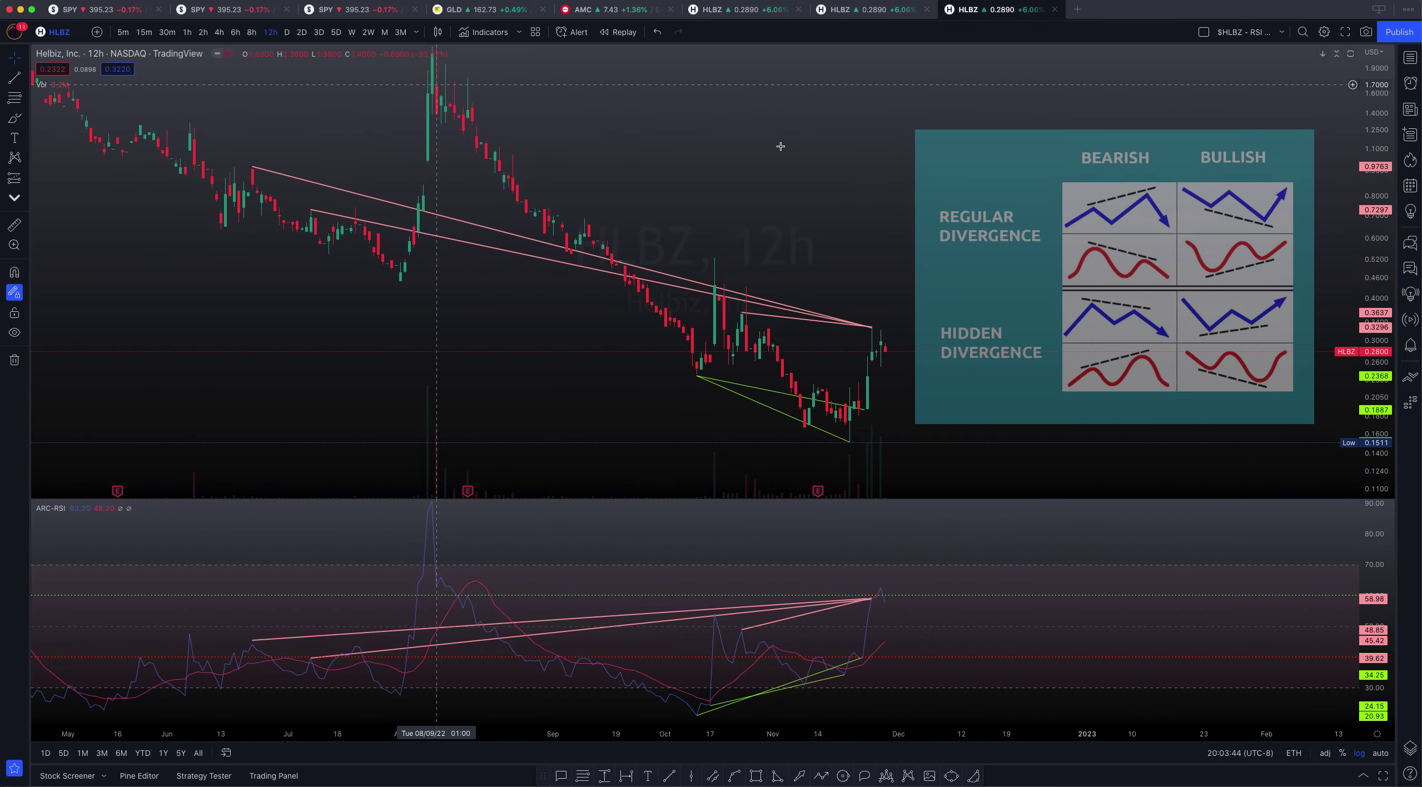
{"action": "left_click", "coordinate": [1202, 33]}
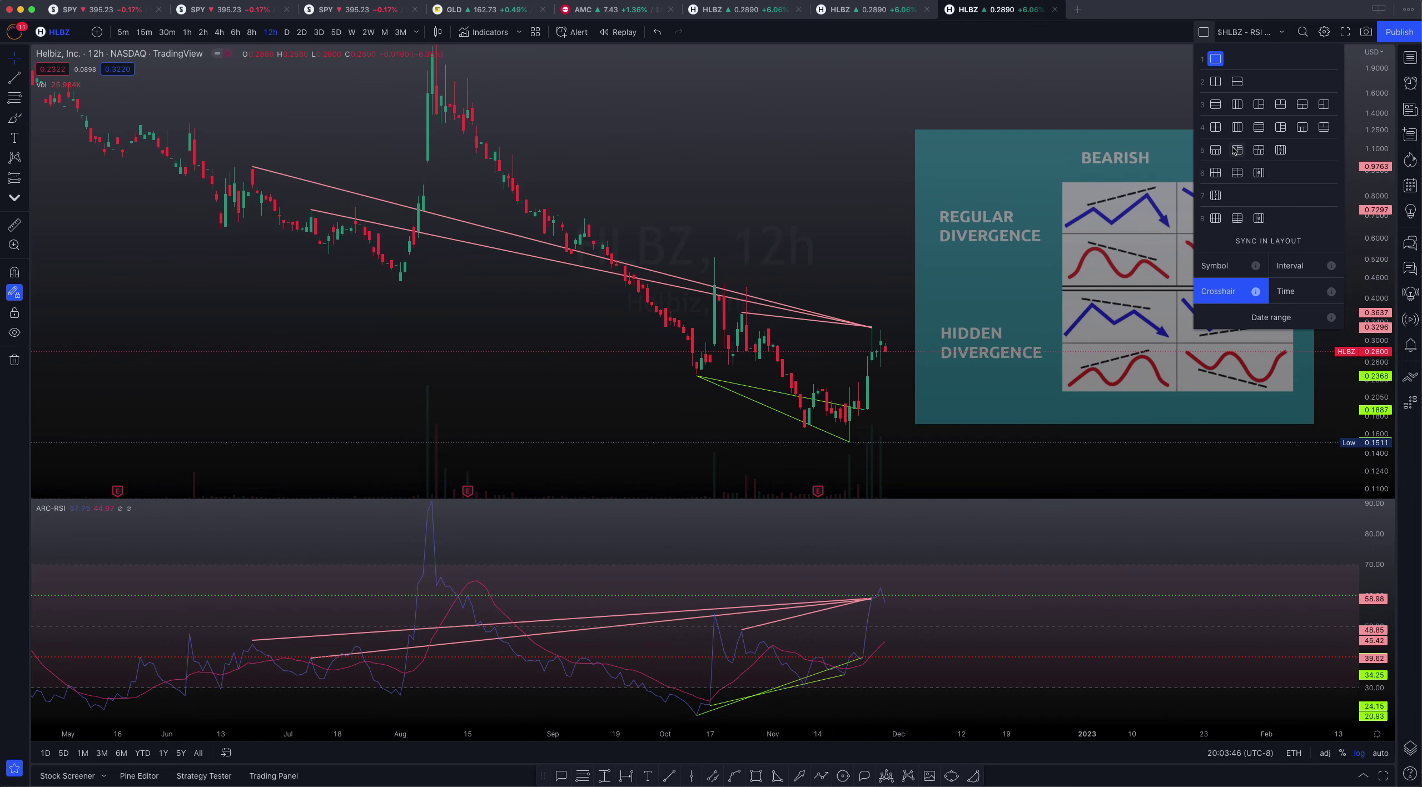
{"action": "left_click", "coordinate": [1258, 128]}
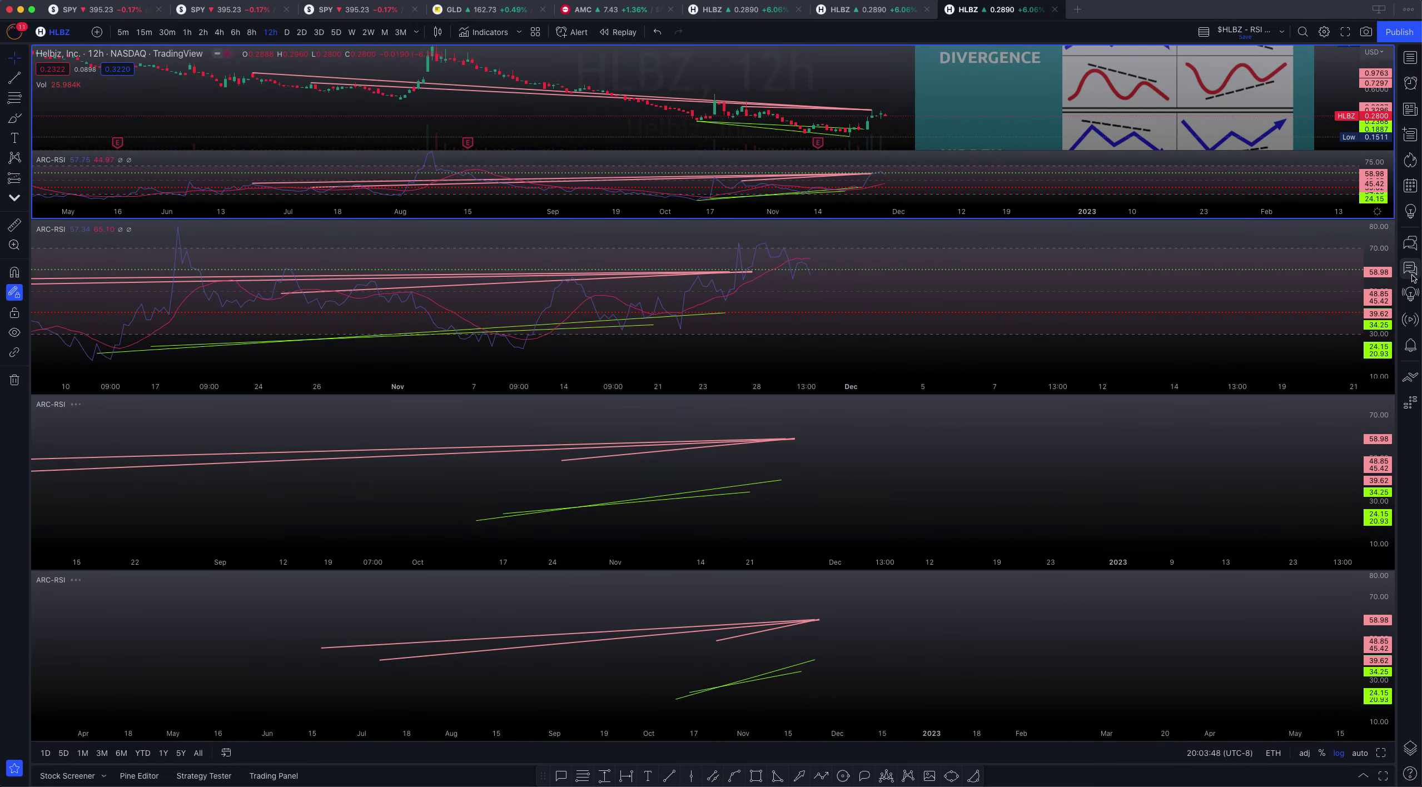
- Make the top pane RSI-only at 30-minute and show the RSI Properties image beside the charts
{"action": "left_click", "coordinate": [850, 311]}
{"action": "left_click", "coordinate": [873, 453]}
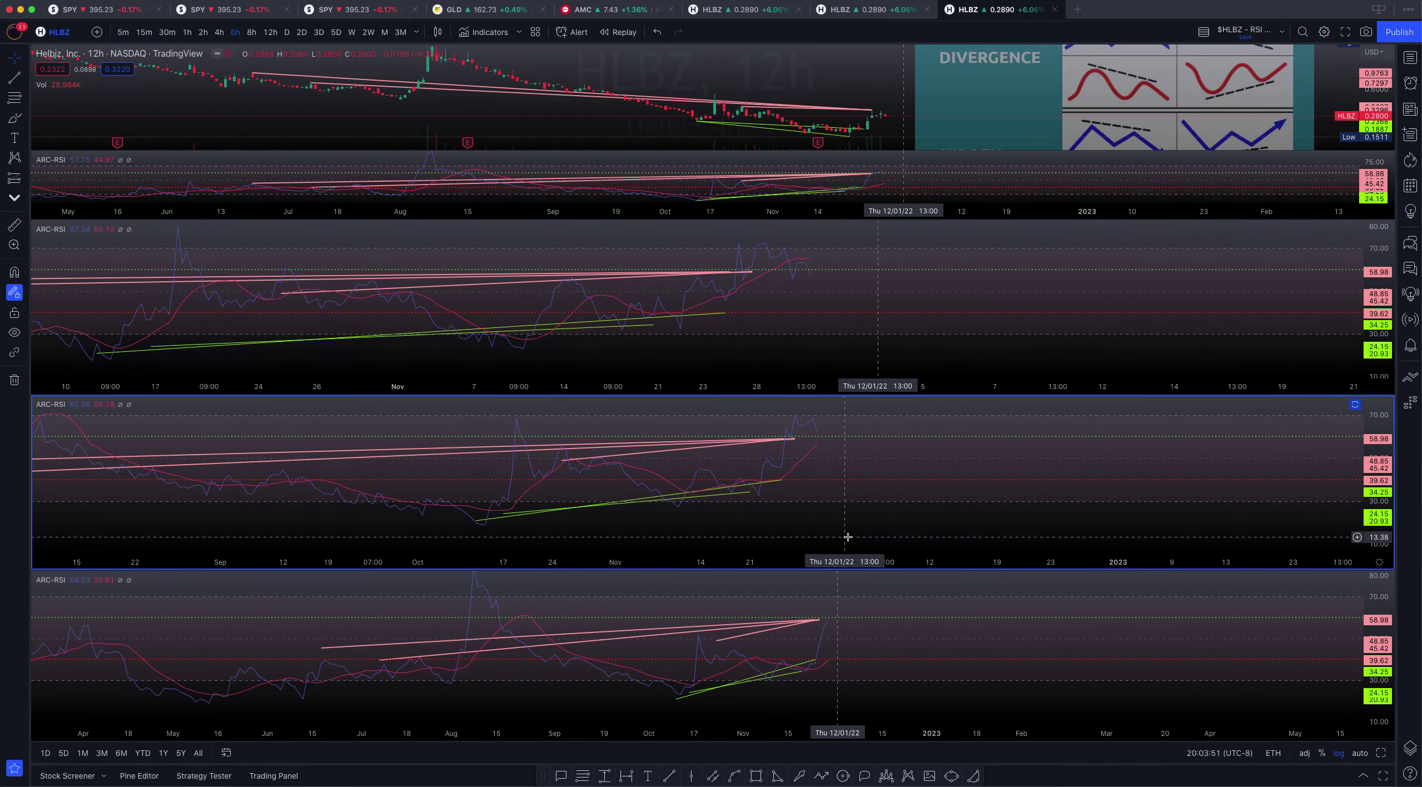
{"action": "left_click", "coordinate": [973, 639]}
{"action": "left_click", "coordinate": [955, 260]}
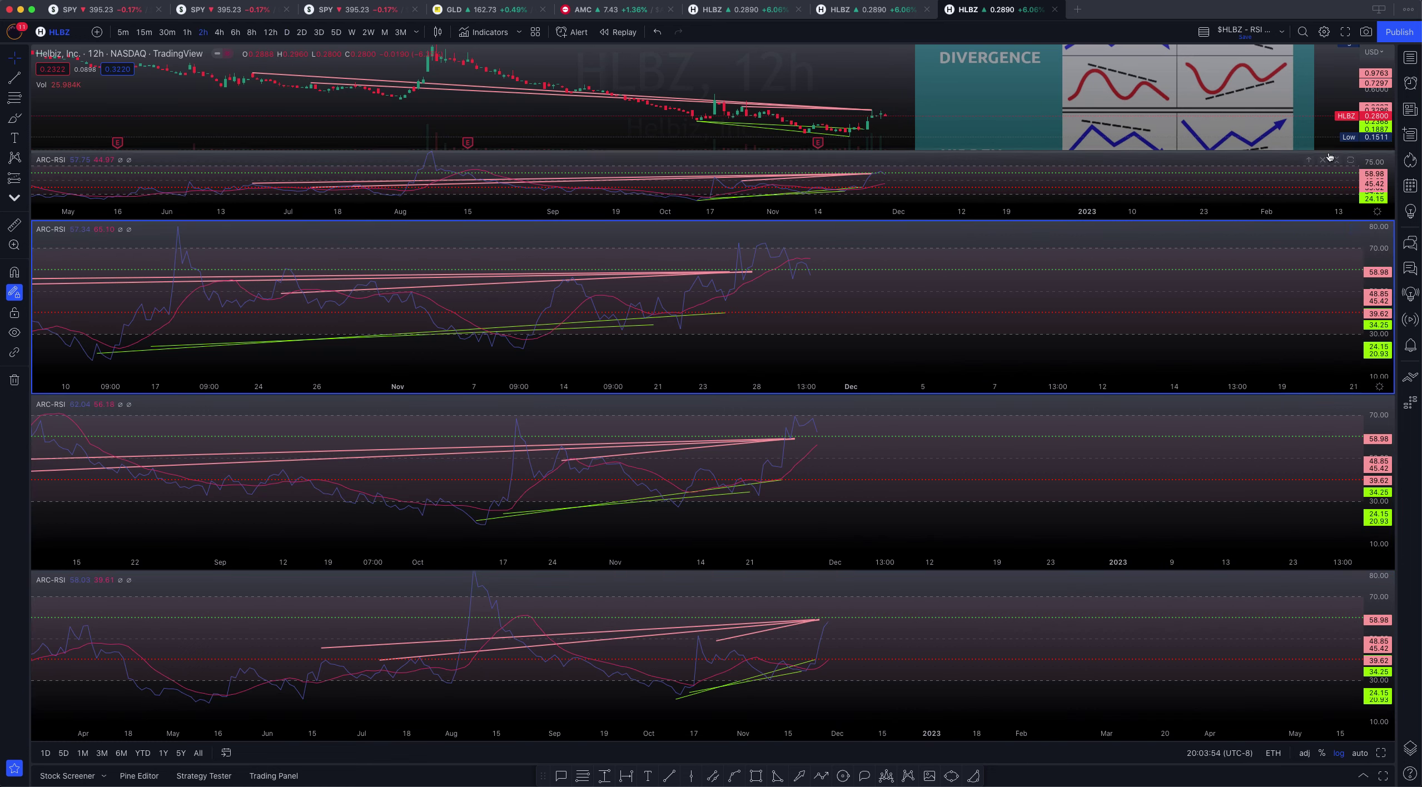
{"action": "left_click", "coordinate": [1350, 161]}
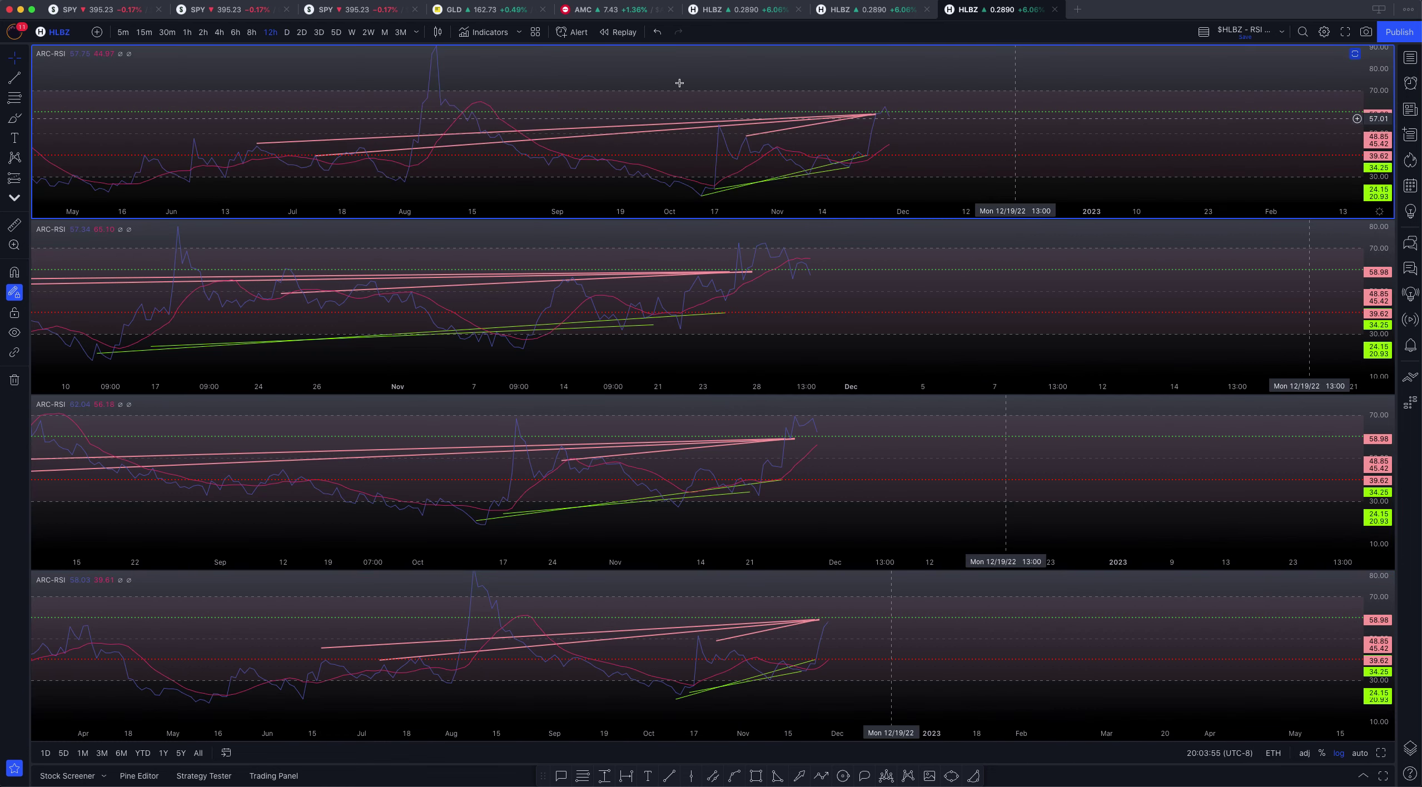
{"action": "left_click", "coordinate": [169, 35]}
{"action": "mouse_move", "coordinate": [1056, 149]}
{"action": "left_mouse_down"}
{"action": "mouse_move", "coordinate": [879, 150]}
{"action": "mouse_move", "coordinate": [950, 149]}
{"action": "left_mouse_up"}
{"action": "left_click_drag", "start_coordinate": [1416, 572], "coordinate": [895, 554]}
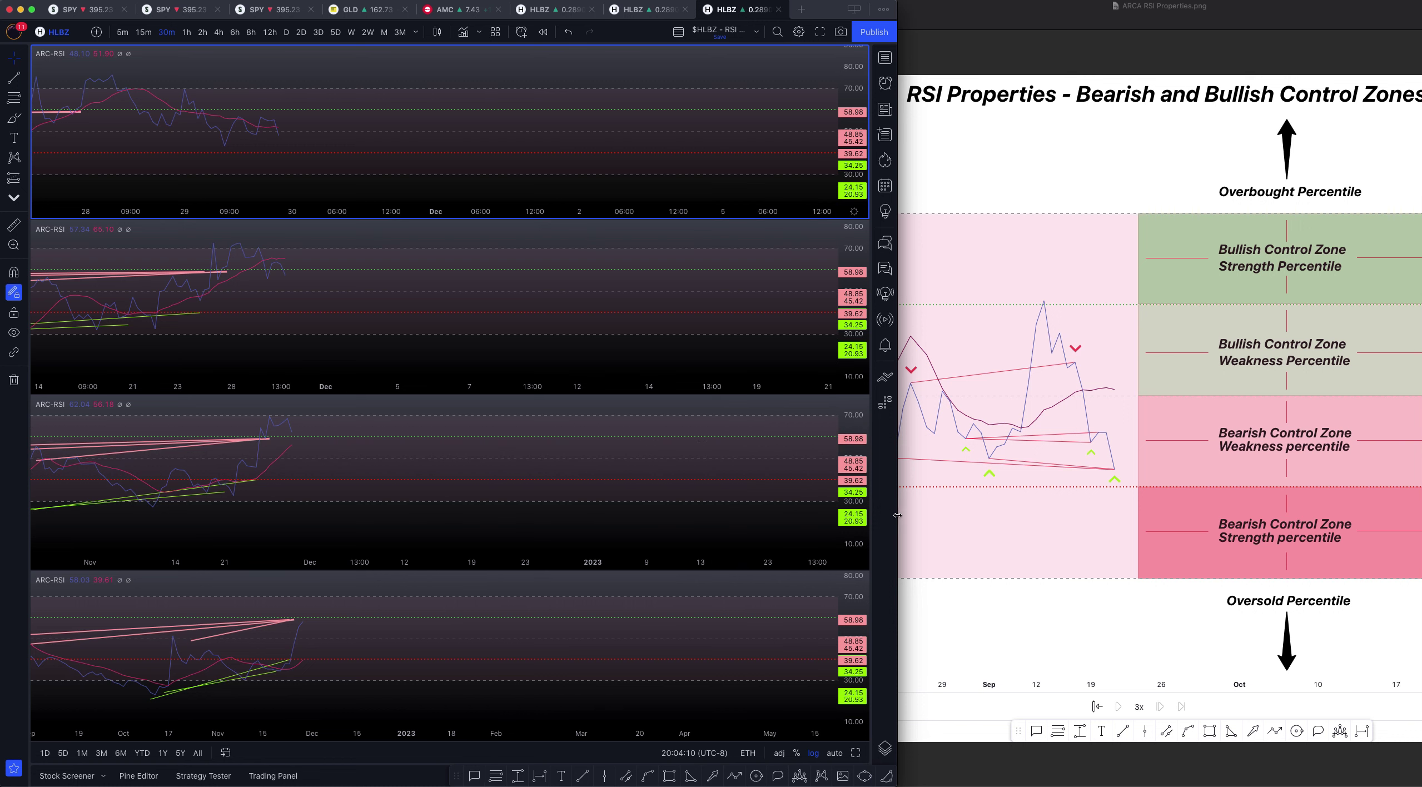
- Widen the RSI panes across most of the screen and pan the second pane's chart
{"action": "left_click_drag", "start_coordinate": [896, 515], "coordinate": [1143, 515]}
{"action": "mouse_move", "coordinate": [552, 142]}
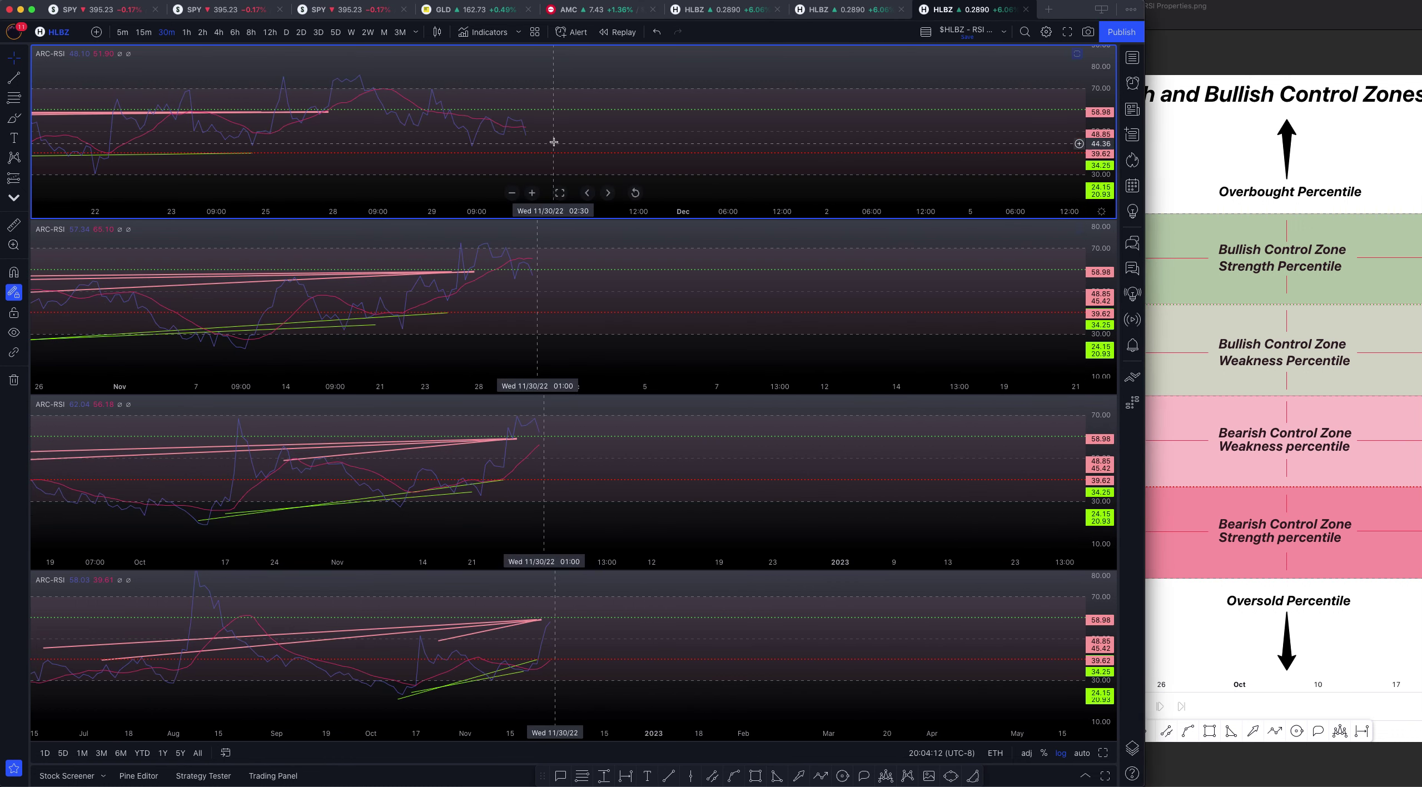
{"action": "scroll", "coordinate": [572, 141], "scroll_direction": "left", "scroll_amount": 3}
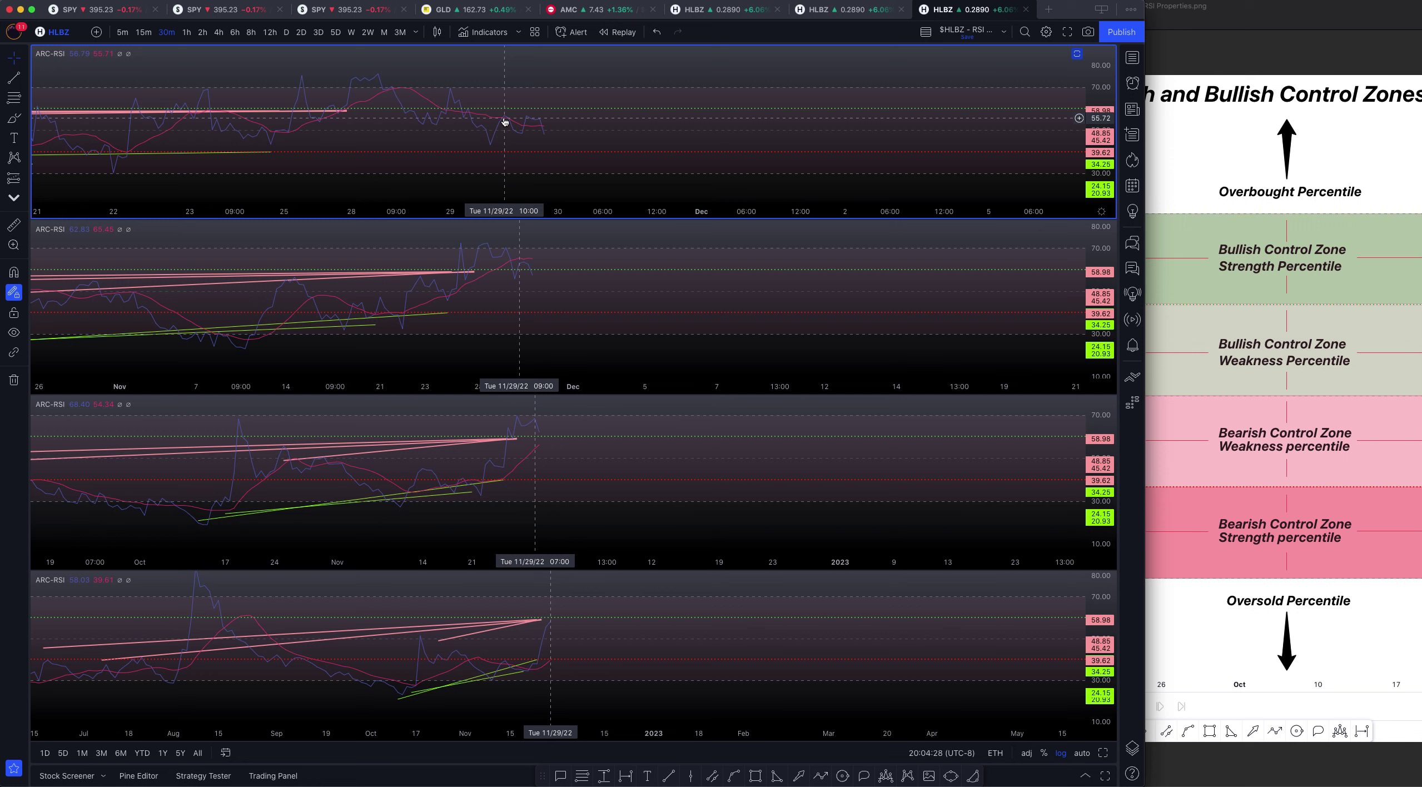
{"action": "mouse_move", "coordinate": [659, 376]}
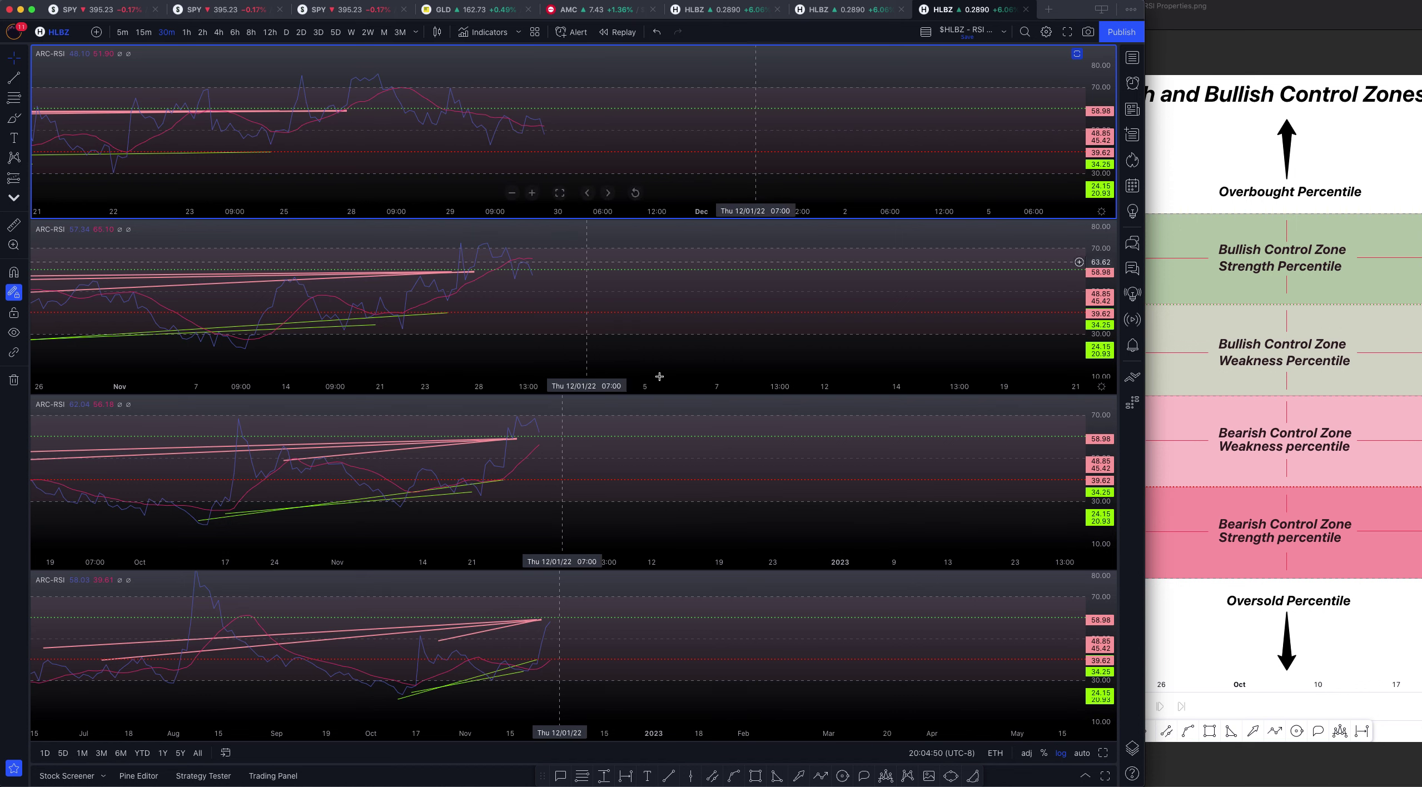
{"action": "left_click", "coordinate": [474, 322]}
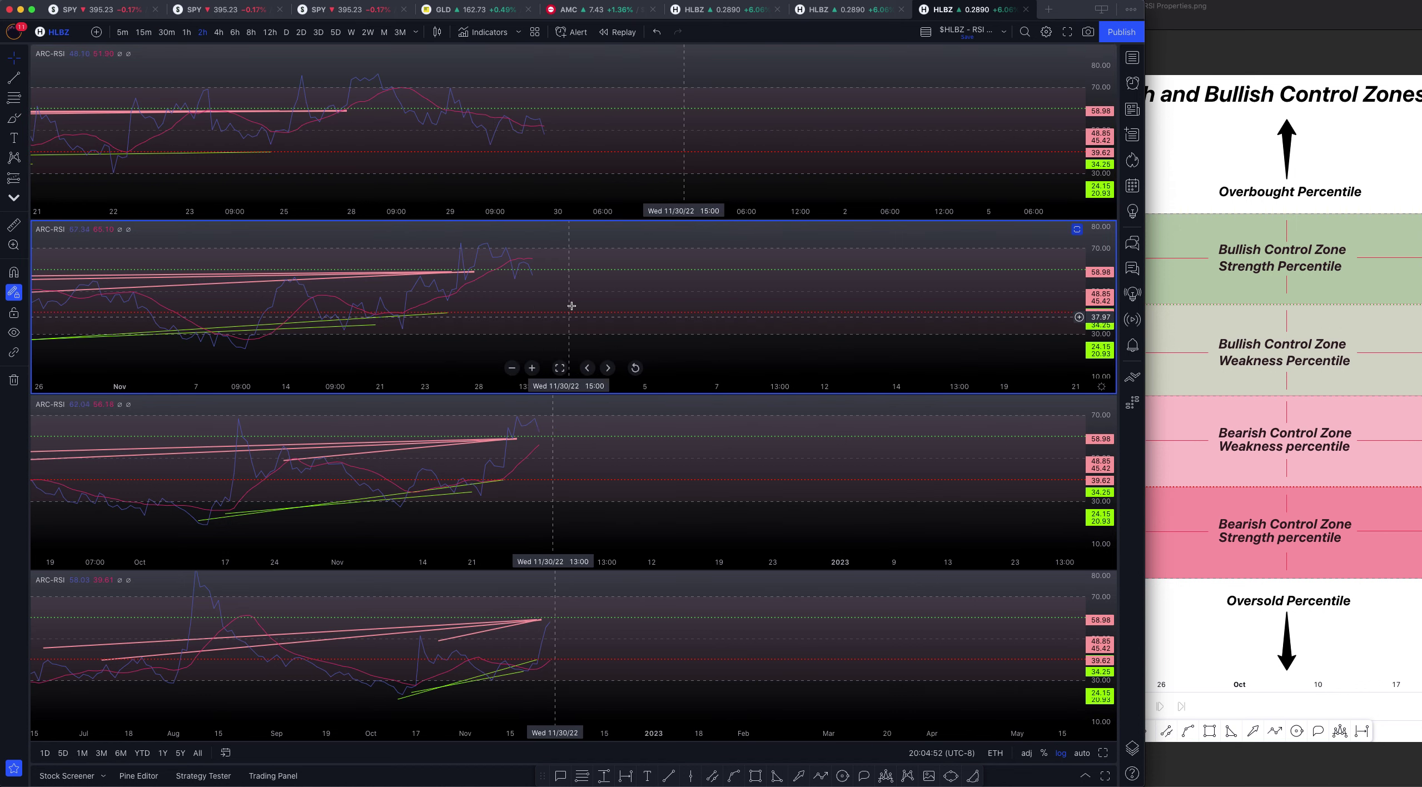
{"action": "left_click_drag", "start_coordinate": [572, 308], "coordinate": [608, 322]}
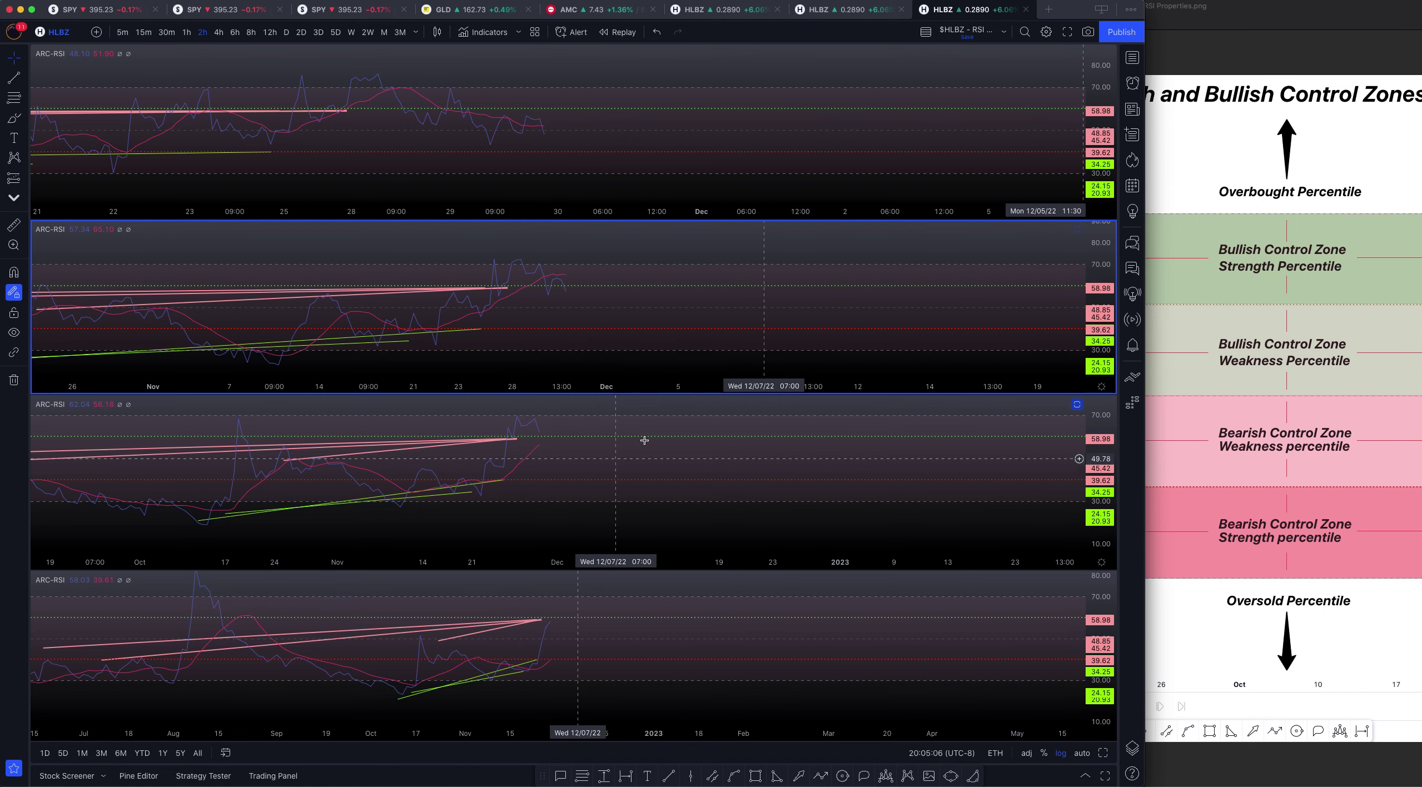
- Activate the third pane, then the bottom daily RSI pane
{"action": "left_click", "coordinate": [679, 470]}
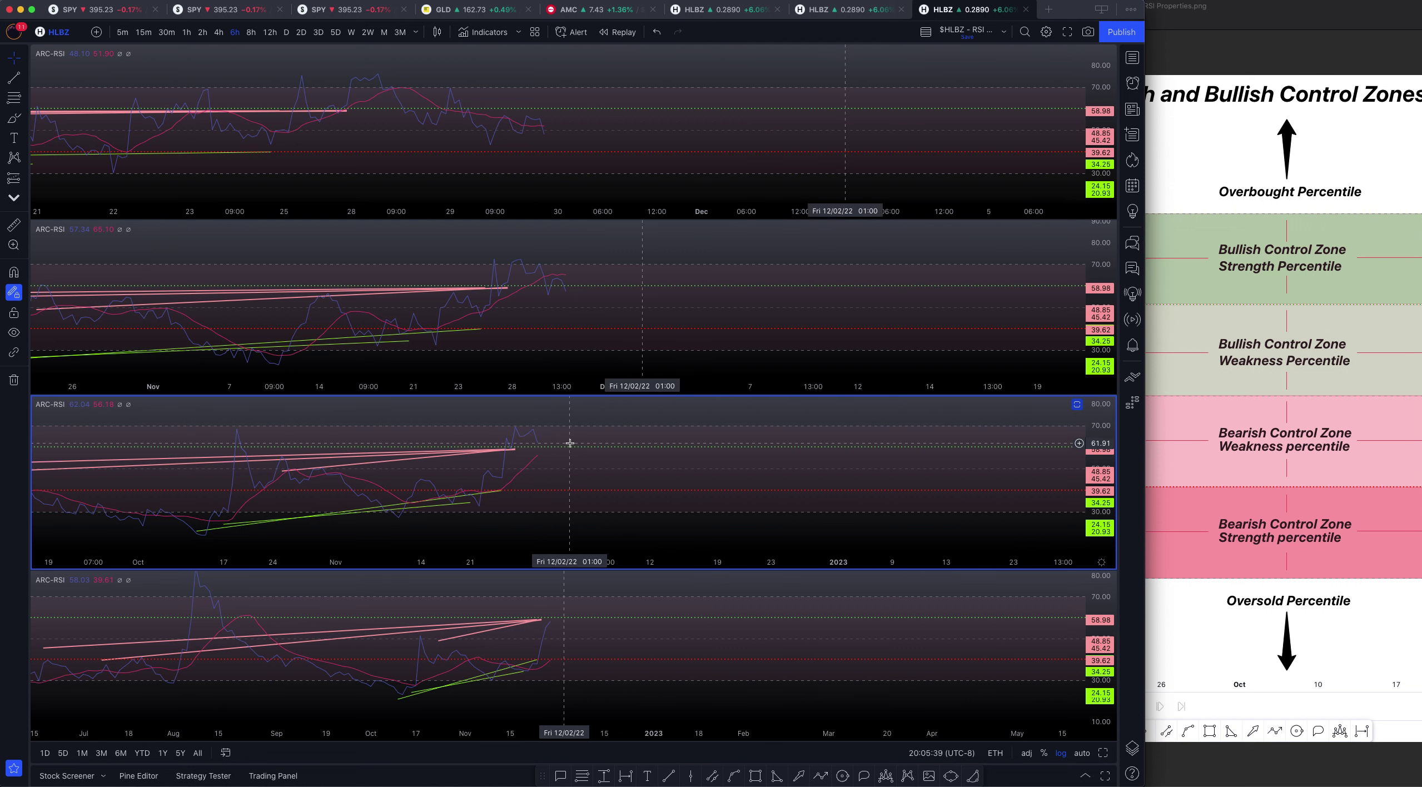
{"action": "left_click", "coordinate": [511, 664]}
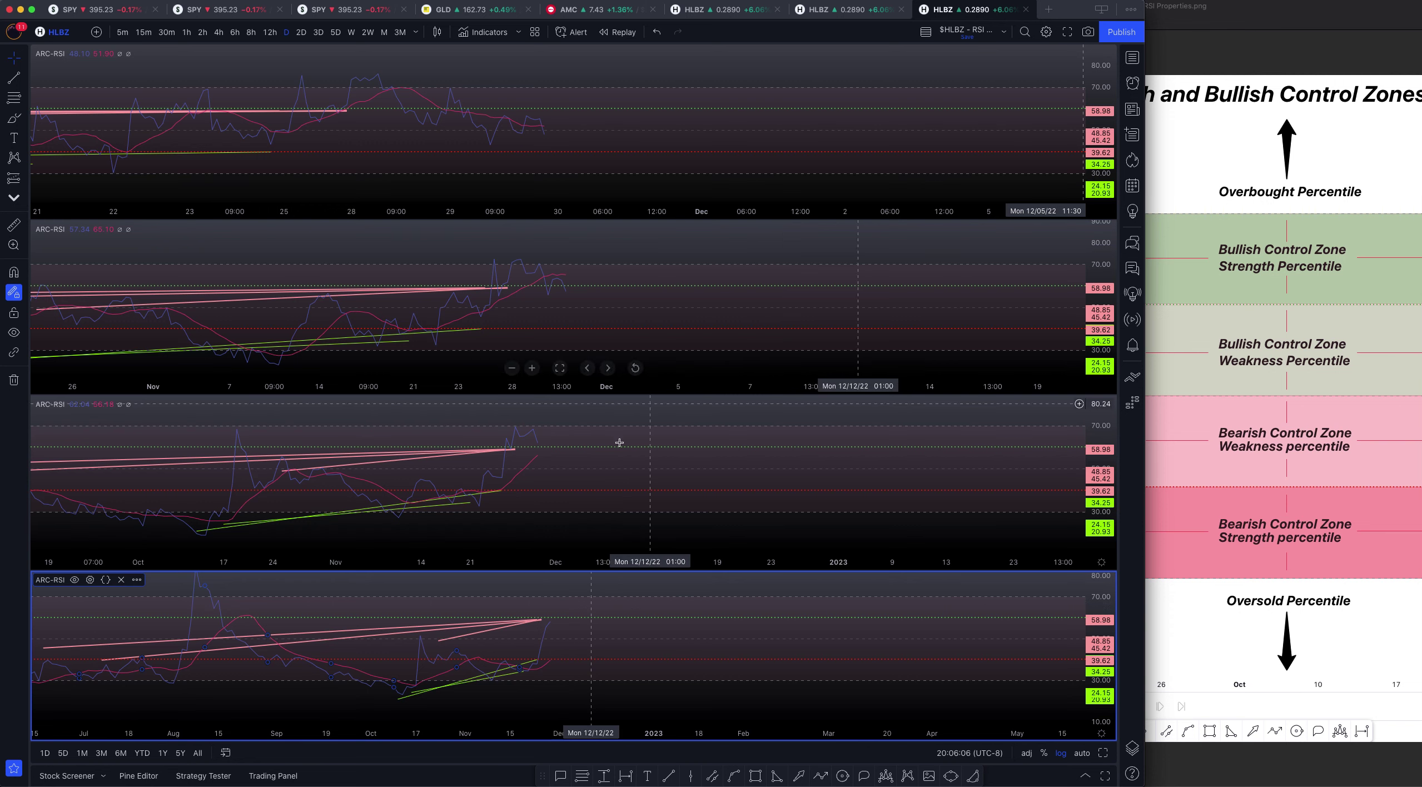
- Move from the 4h HLBZ tab to the daily HLBZ chart and centre it on the recent candles
{"action": "left_click", "coordinate": [848, 12]}
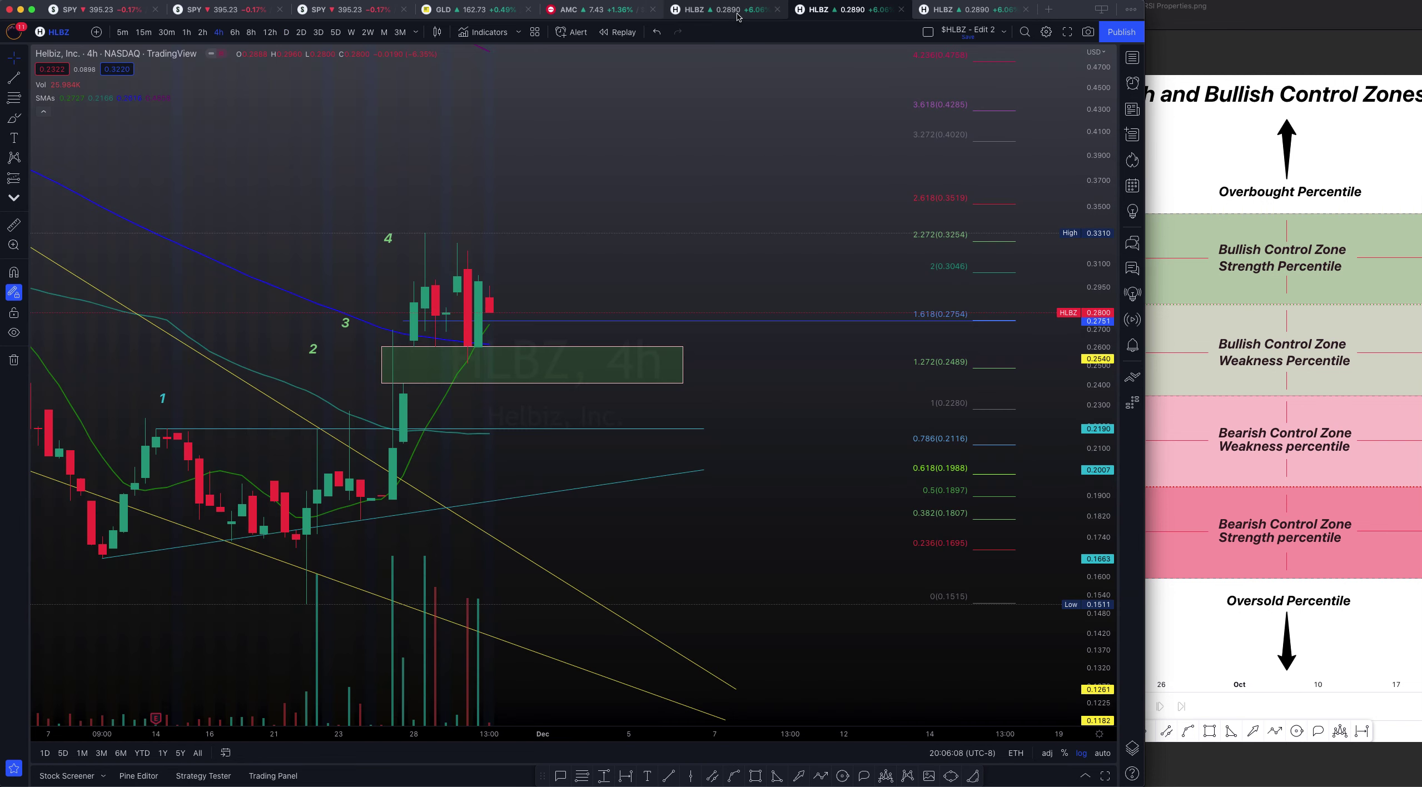
{"action": "left_click", "coordinate": [737, 17]}
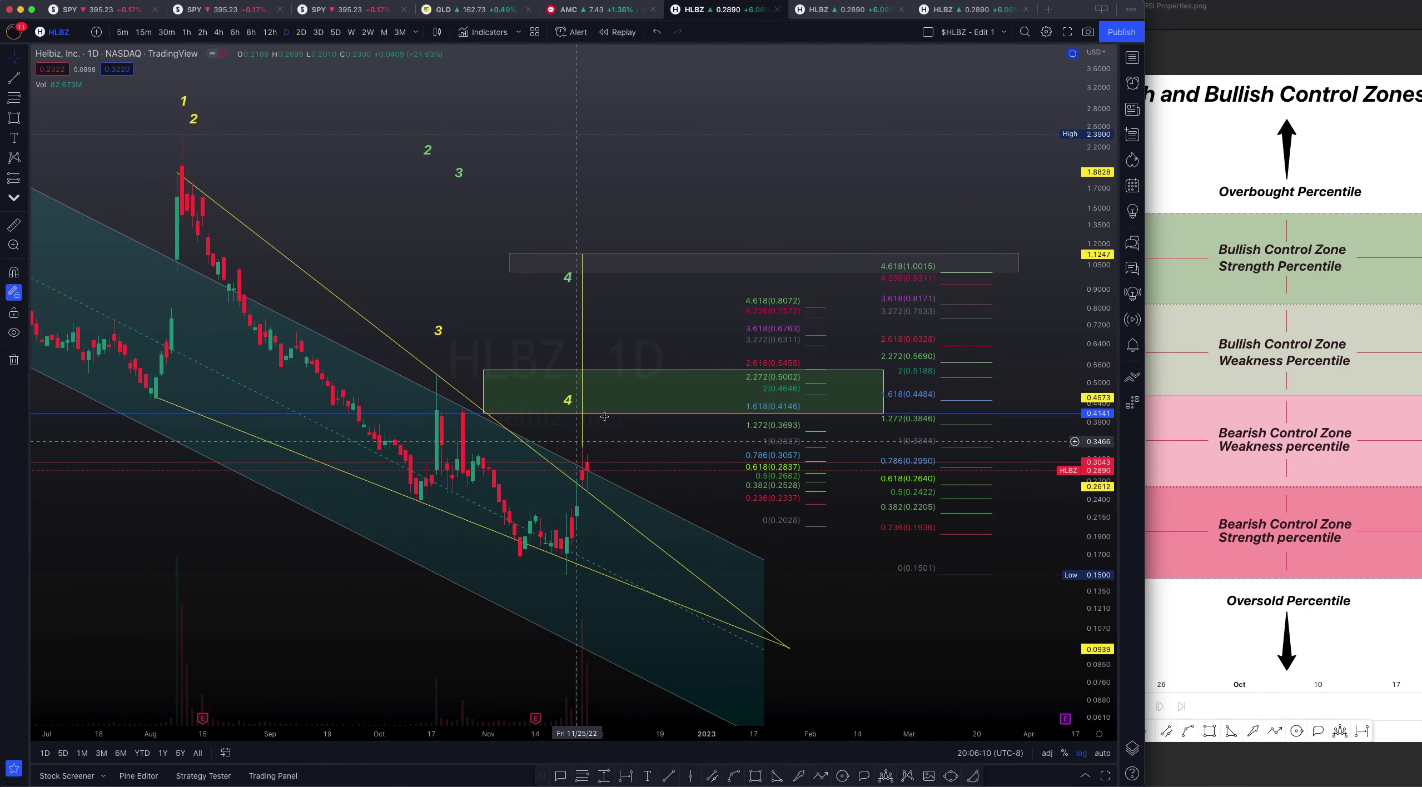
{"action": "left_click_drag", "start_coordinate": [564, 308], "coordinate": [815, 318]}
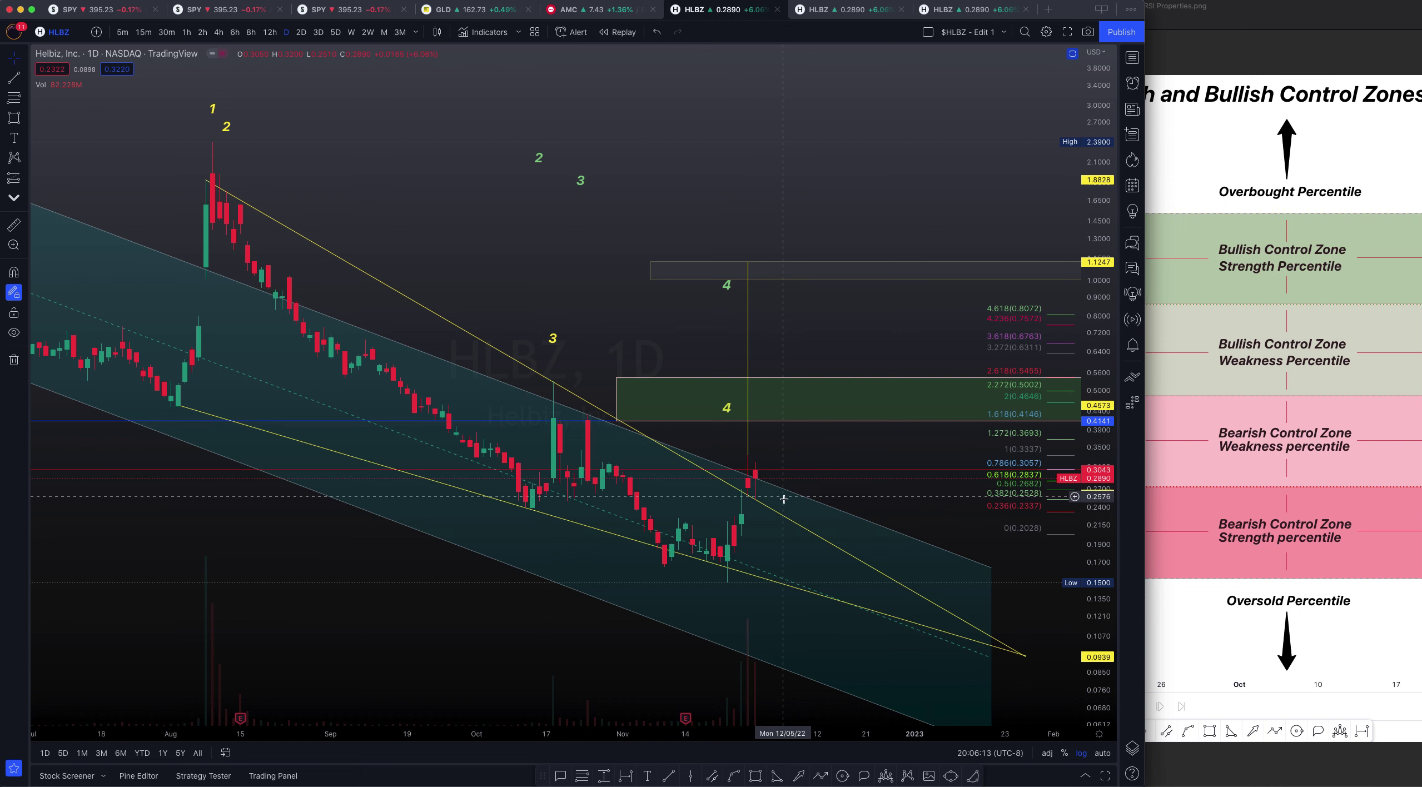